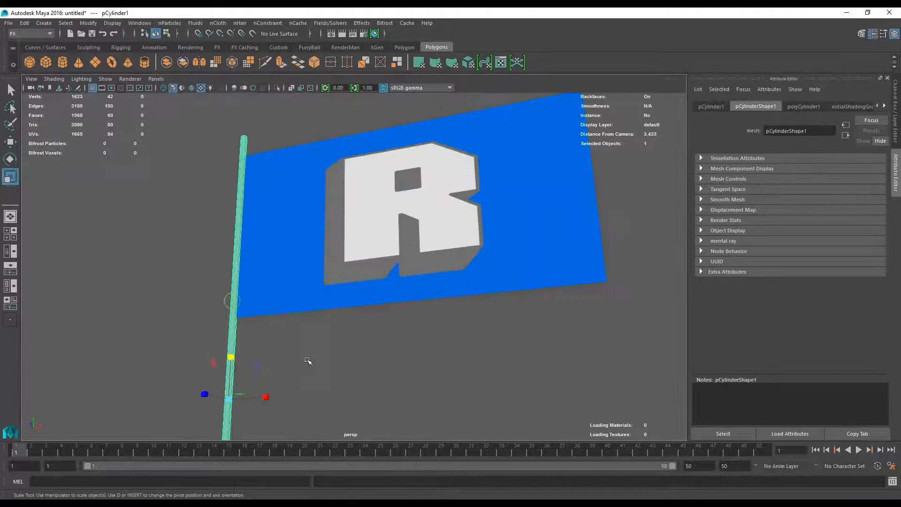
Show the flag plane in wireframe and inspect its polyPlane width and height subdivisions
{"action": "middle_click_drag", "start_coordinate": [382, 339], "coordinate": [438, 287], "text": "alt"}
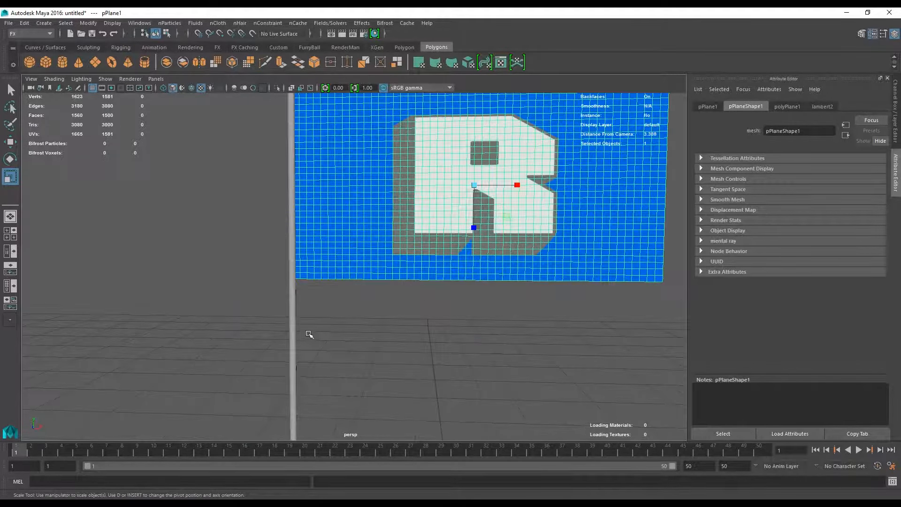
{"action": "key", "text": "4"}
{"action": "middle_click_drag", "start_coordinate": [362, 298], "coordinate": [338, 344], "text": "alt"}
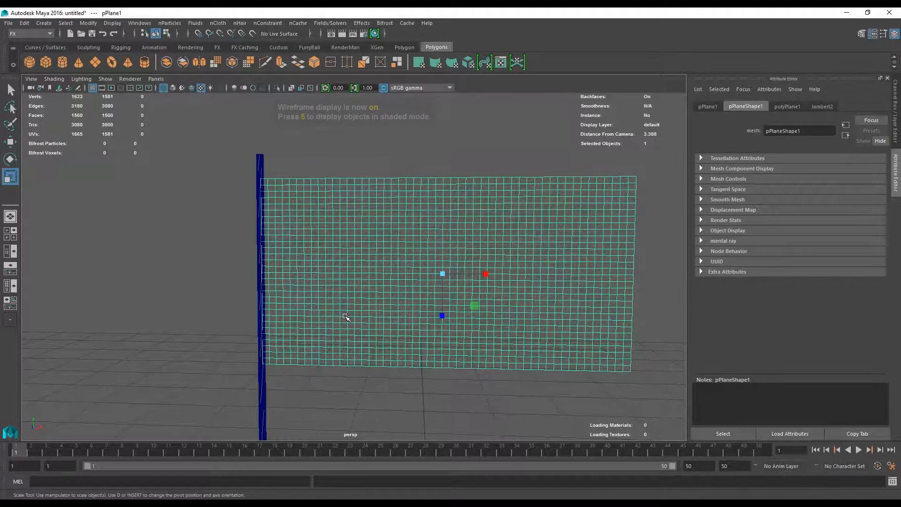
{"action": "left_click_drag", "start_coordinate": [483, 342], "coordinate": [478, 323], "text": "alt"}
{"action": "middle_click_drag", "start_coordinate": [479, 325], "coordinate": [396, 324], "text": "alt"}
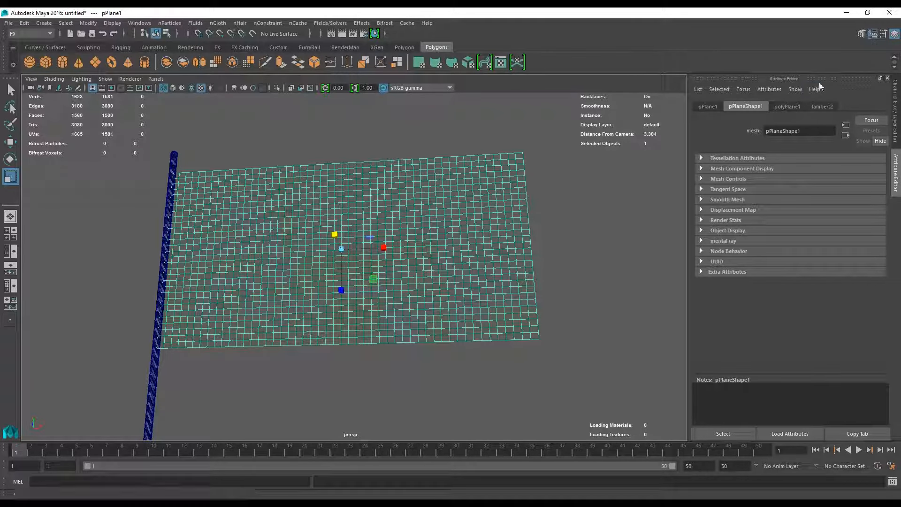
{"action": "left_click", "coordinate": [895, 110]}
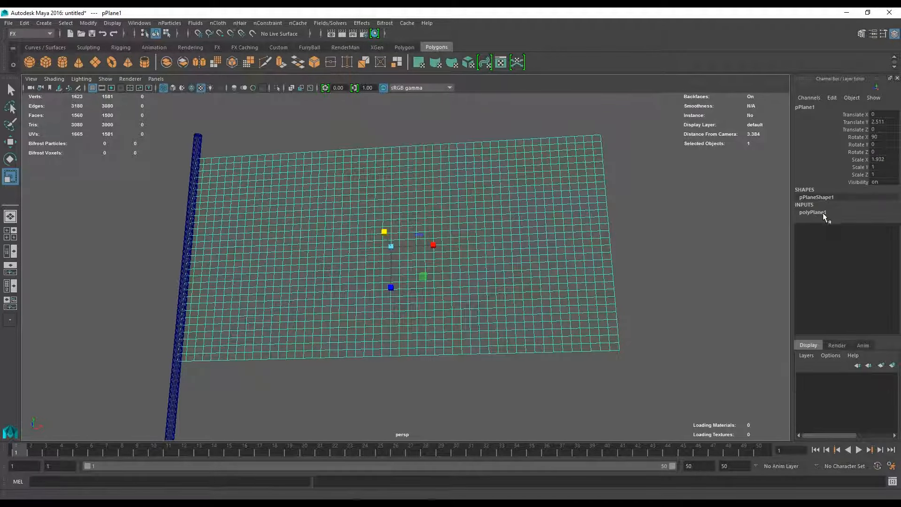
{"action": "left_click", "coordinate": [824, 213]}
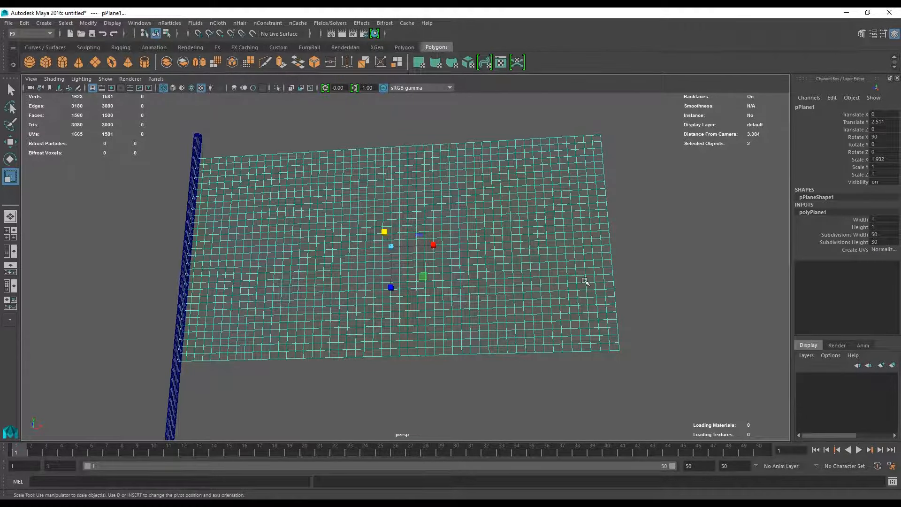
Return the viewport to textured shading and select only the flag plane
{"action": "left_click_drag", "start_coordinate": [532, 260], "coordinate": [522, 286], "text": "alt"}
{"action": "key", "text": "5"}
{"action": "left_click", "coordinate": [639, 225]}
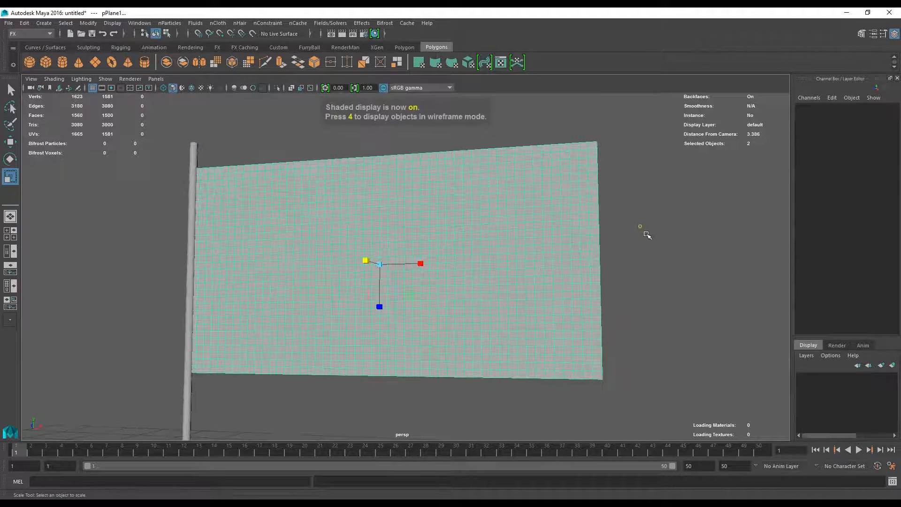
{"action": "scroll", "coordinate": [511, 314], "scroll_direction": "down", "scroll_amount": 3}
{"action": "key", "text": "6"}
{"action": "left_click", "coordinate": [436, 267]}
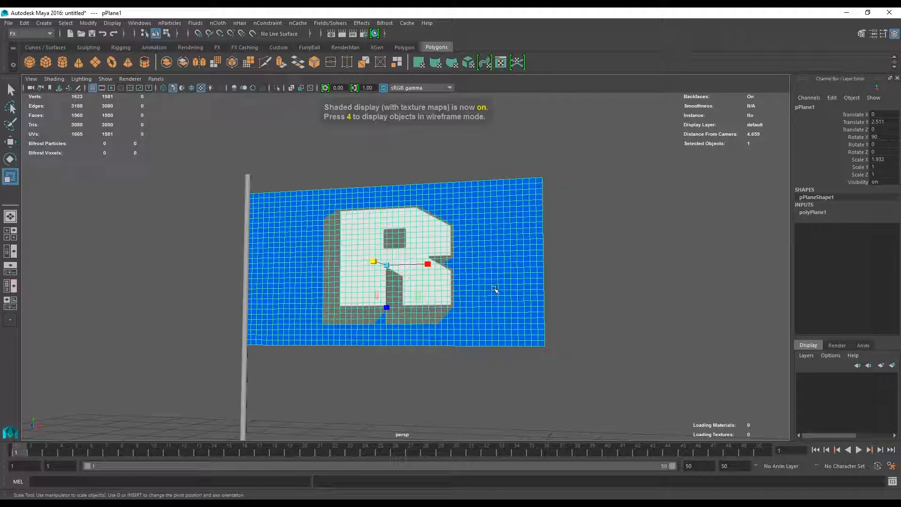
{"action": "left_click_drag", "start_coordinate": [494, 290], "coordinate": [482, 305], "text": "alt"}
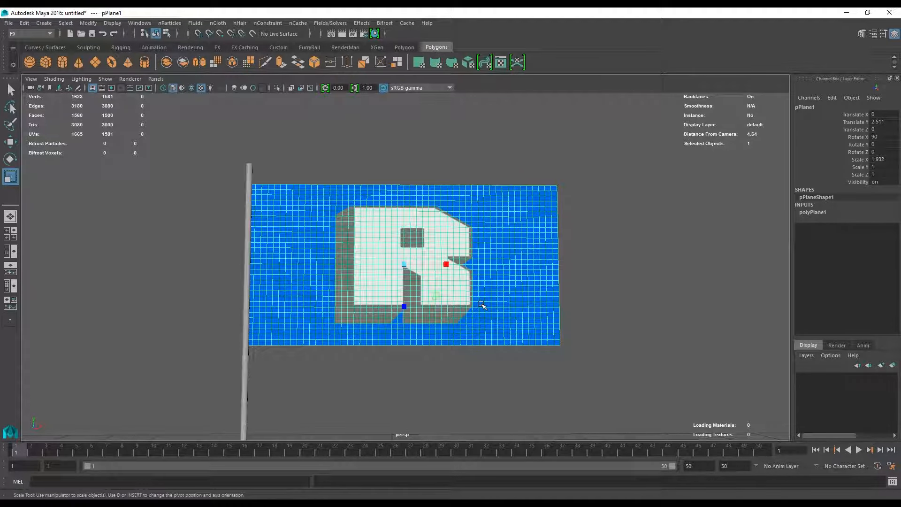
Convert the flag plane into an nCloth object
{"action": "left_click", "coordinate": [321, 158]}
{"action": "left_click", "coordinate": [349, 230]}
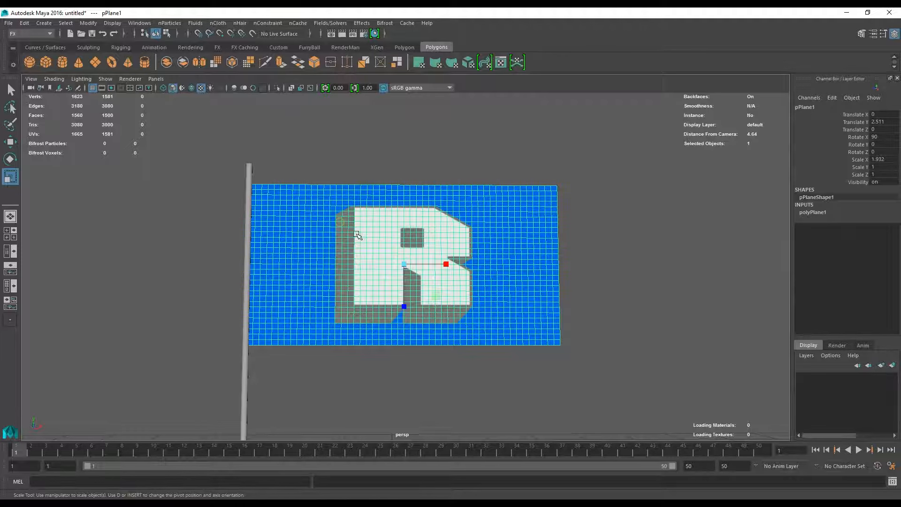
{"action": "left_click", "coordinate": [222, 25]}
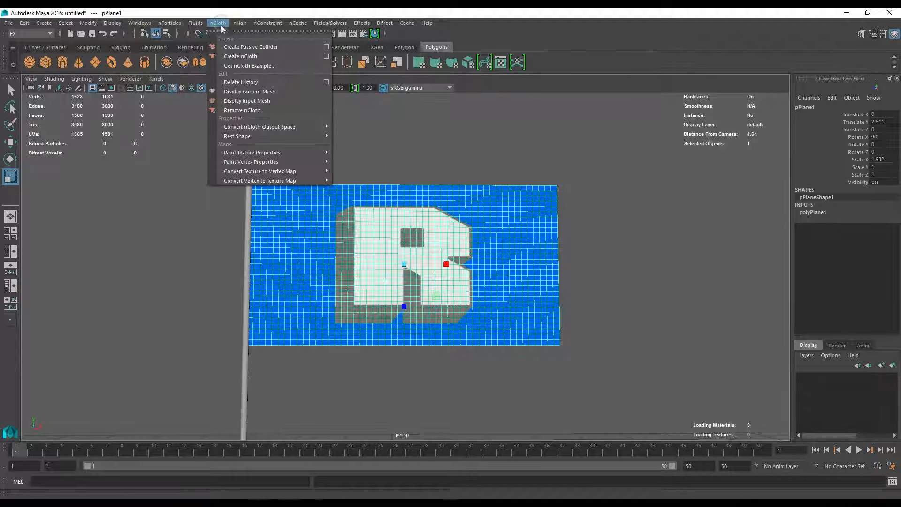
{"action": "left_click", "coordinate": [252, 56]}
Select the column of flag vertices along the pole and attach a Transform Constraint to them
{"action": "right_click_drag", "start_coordinate": [326, 204], "coordinate": [299, 213]}
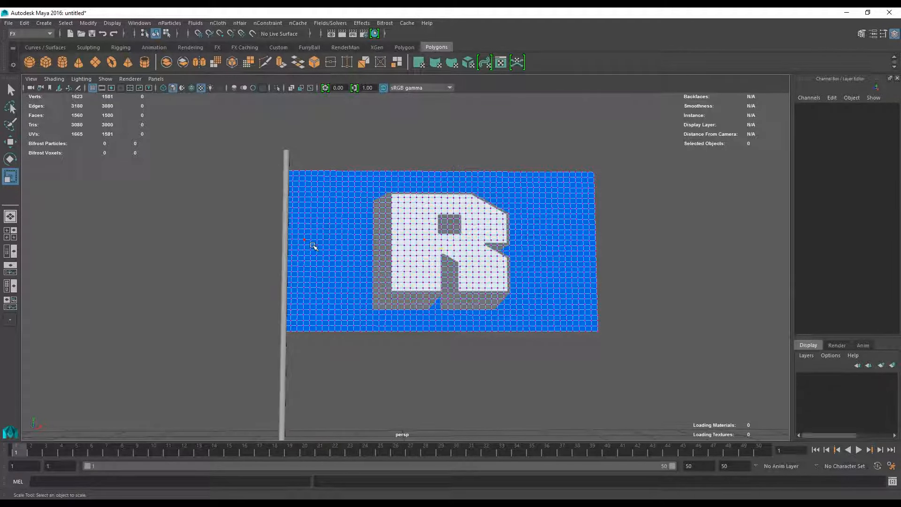
{"action": "scroll", "coordinate": [308, 247], "scroll_direction": "up", "scroll_amount": 5}
{"action": "key", "text": "4"}
{"action": "middle_click_drag", "start_coordinate": [305, 247], "coordinate": [474, 397], "text": "alt"}
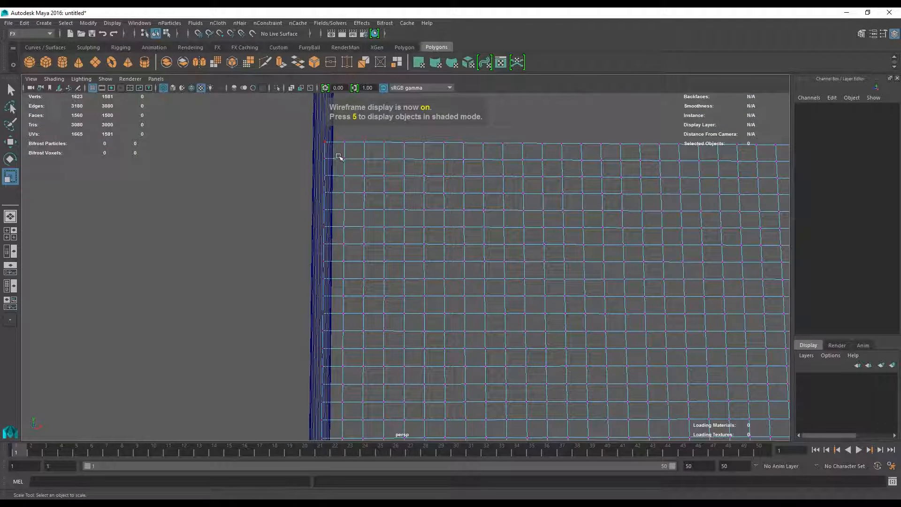
{"action": "key", "text": "5"}
{"action": "scroll", "coordinate": [347, 171], "scroll_direction": "down", "scroll_amount": 5}
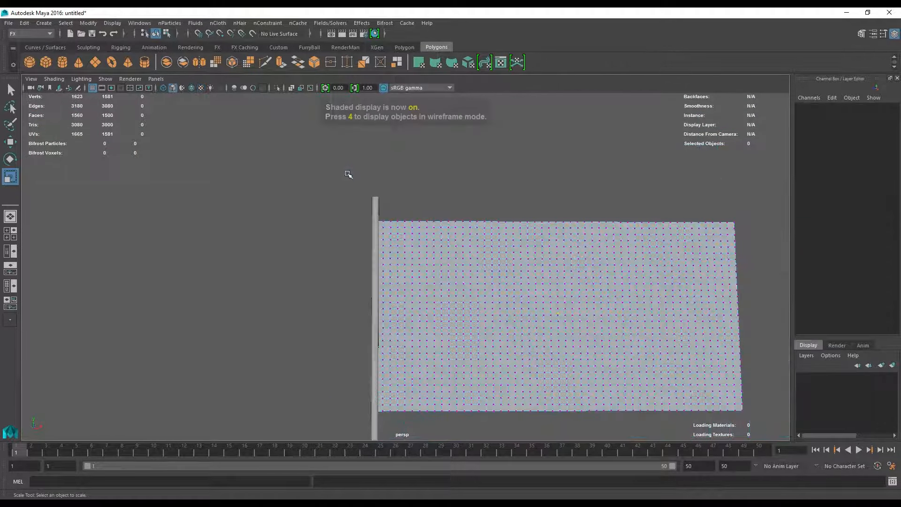
{"action": "middle_click_drag", "start_coordinate": [389, 268], "coordinate": [405, 245], "text": "alt"}
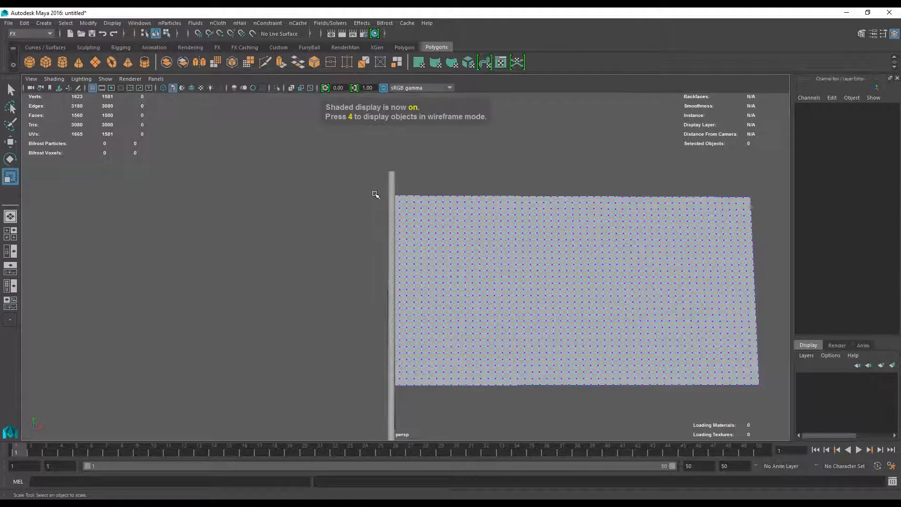
{"action": "key", "text": "4"}
{"action": "mouse_move", "coordinate": [364, 179]}
{"action": "left_mouse_down"}
{"action": "mouse_move", "coordinate": [417, 394]}
{"action": "mouse_move", "coordinate": [401, 429]}
{"action": "mouse_move", "coordinate": [402, 419]}
{"action": "left_mouse_up"}
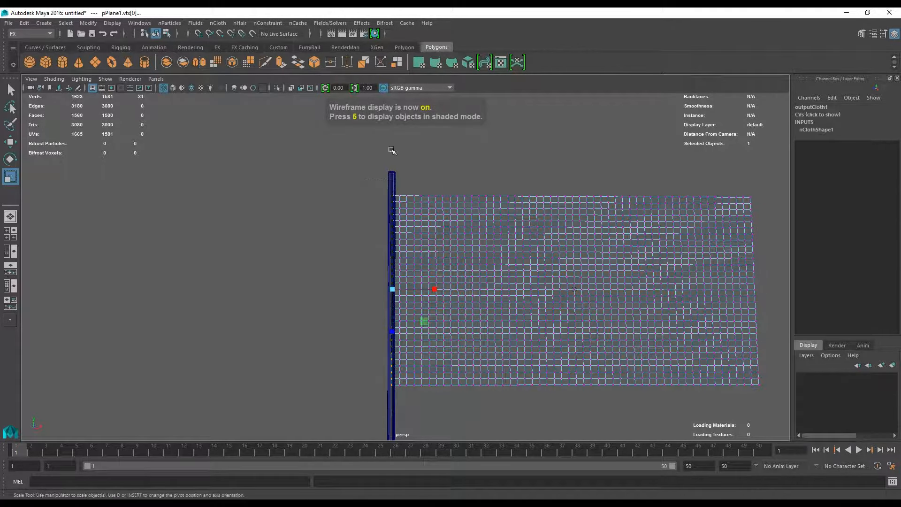
{"action": "left_click", "coordinate": [270, 24]}
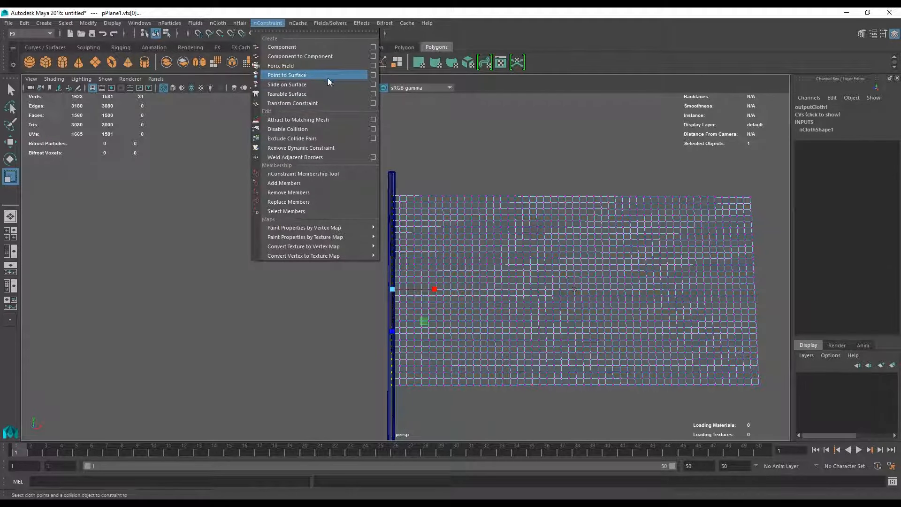
{"action": "left_click", "coordinate": [311, 103]}
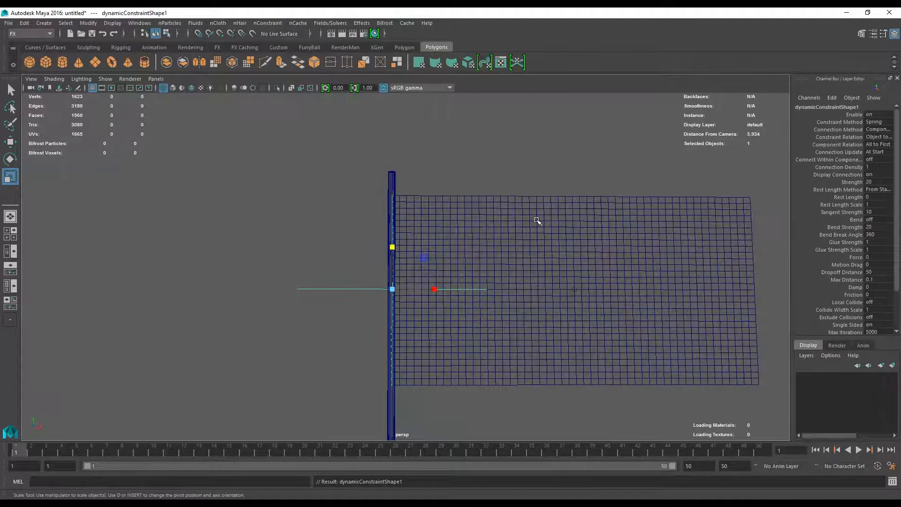
Play the cloth simulation in textured shading with the whole flag and pole in view
{"action": "scroll", "coordinate": [537, 226], "scroll_direction": "down", "scroll_amount": 3}
{"action": "key", "text": "6"}
{"action": "mouse_move", "coordinate": [536, 225]}
{"action": "left_mouse_down", "text": "alt"}
{"action": "mouse_move", "coordinate": [474, 322]}
{"action": "mouse_move", "coordinate": [429, 261]}
{"action": "mouse_move", "coordinate": [356, 269]}
{"action": "mouse_move", "coordinate": [349, 282]}
{"action": "left_mouse_up", "text": "alt"}
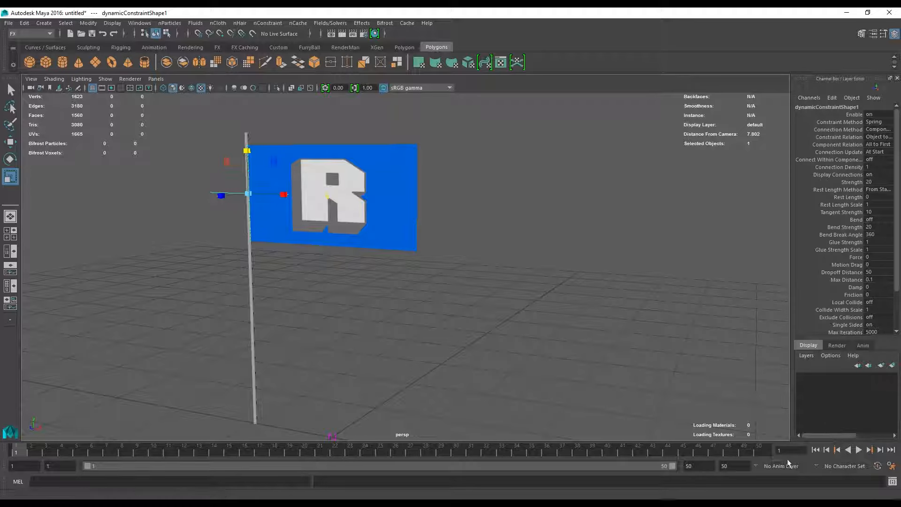
{"action": "left_click", "coordinate": [861, 450]}
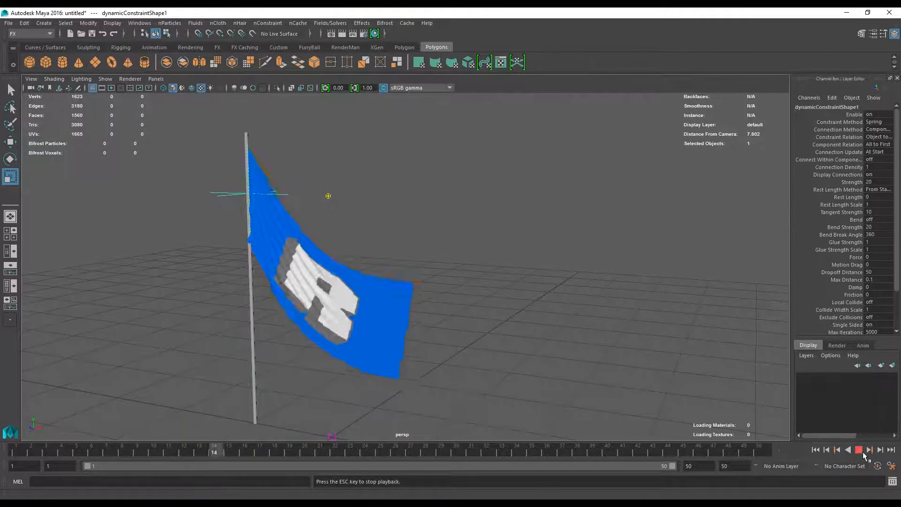
{"action": "left_click", "coordinate": [863, 452]}
Set the animation end time to frame 1000
{"action": "left_click", "coordinate": [736, 466]}
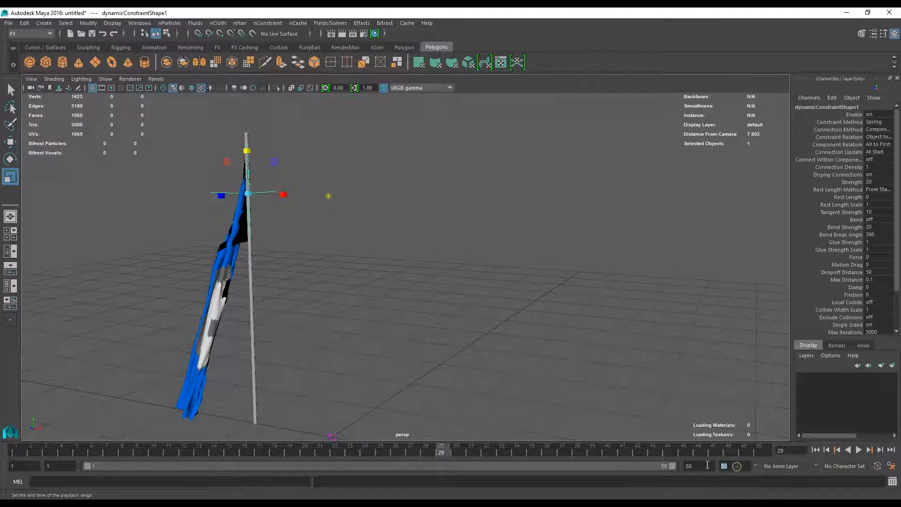
{"action": "type", "text": "1000"}
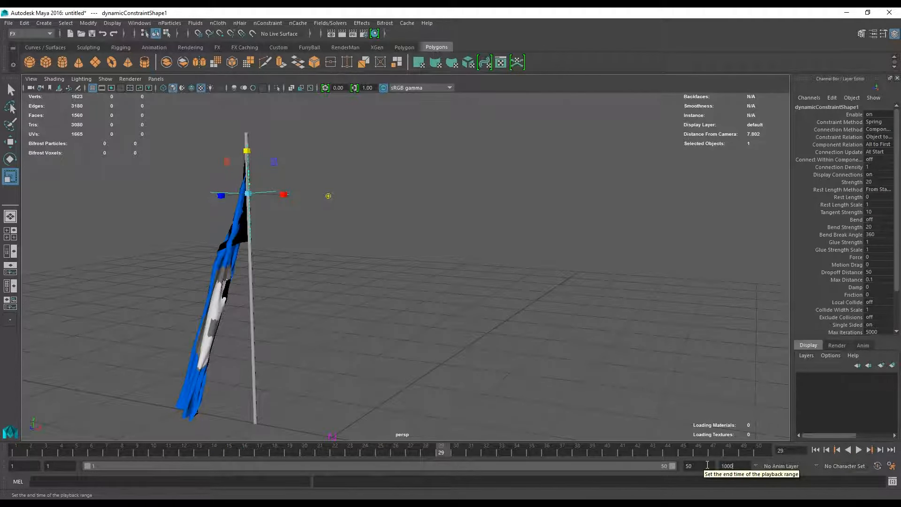
{"action": "key", "text": "Return"}
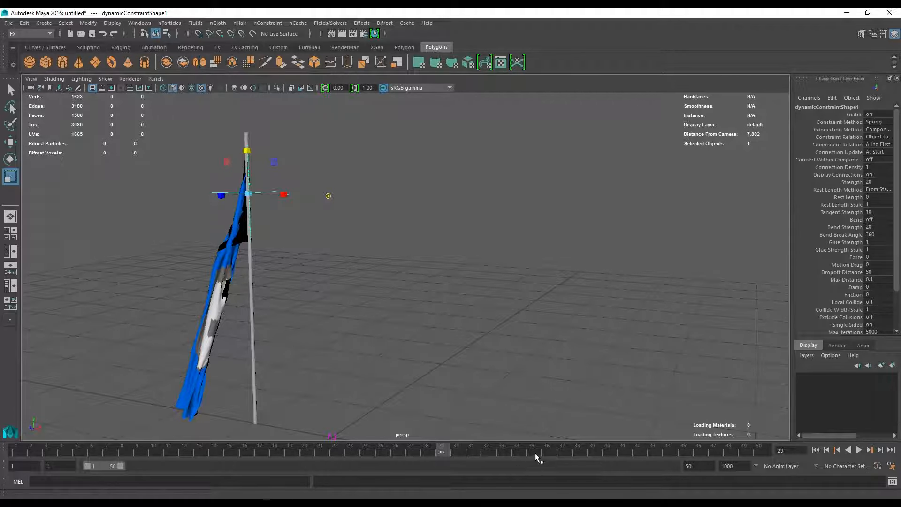
Scrub the timeline and replay the cloth simulation within the 50-frame playback range
{"action": "left_click_drag", "start_coordinate": [535, 452], "coordinate": [569, 452]}
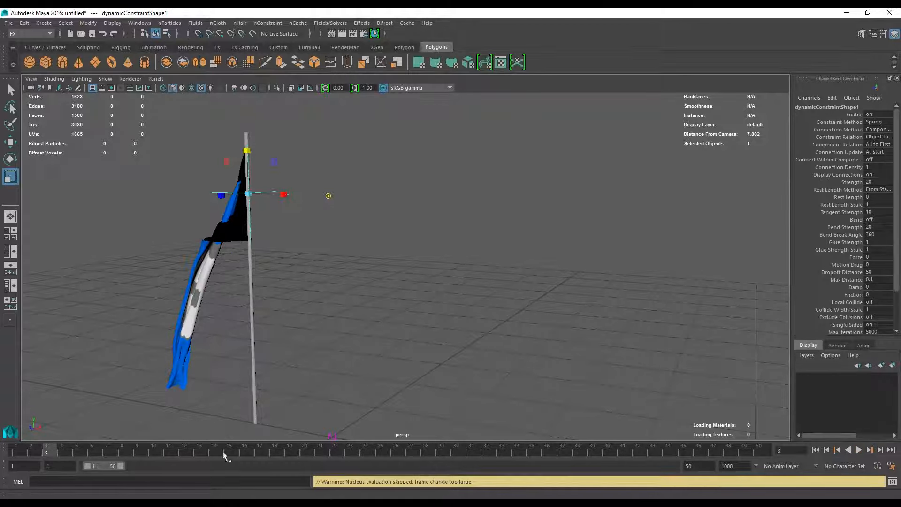
{"action": "left_click", "coordinate": [862, 451]}
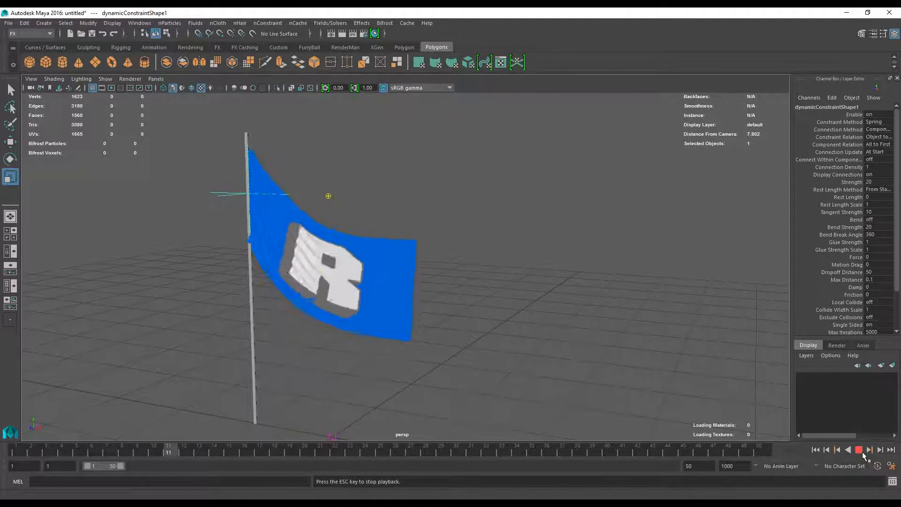
{"action": "left_click", "coordinate": [862, 451]}
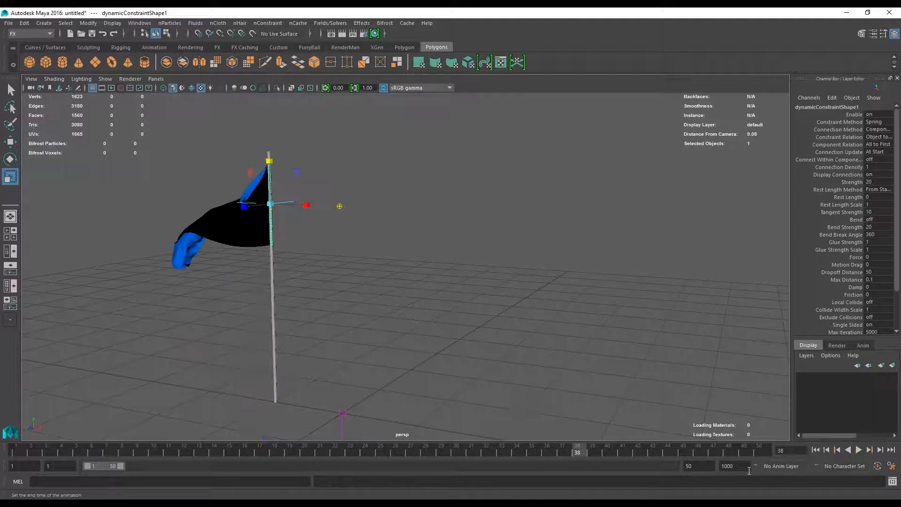
Extend the playback range to frame 997 and rewind to frame 1
{"action": "left_click_drag", "start_coordinate": [122, 469], "coordinate": [671, 478]}
{"action": "left_click_drag", "start_coordinate": [588, 450], "coordinate": [78, 452]}
{"action": "key", "text": "alt+shift+v"}
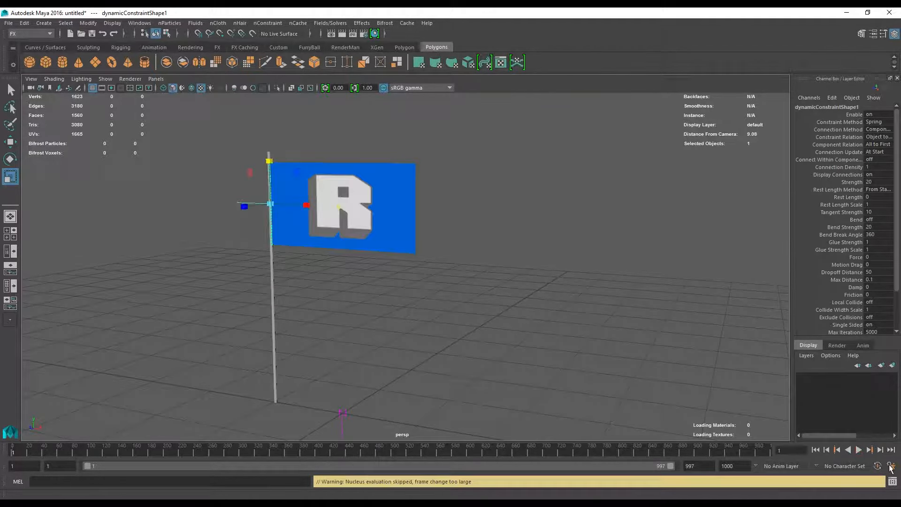
Play the simulation over the extended range, stop it and rewind to frame 1
{"action": "left_click", "coordinate": [863, 453]}
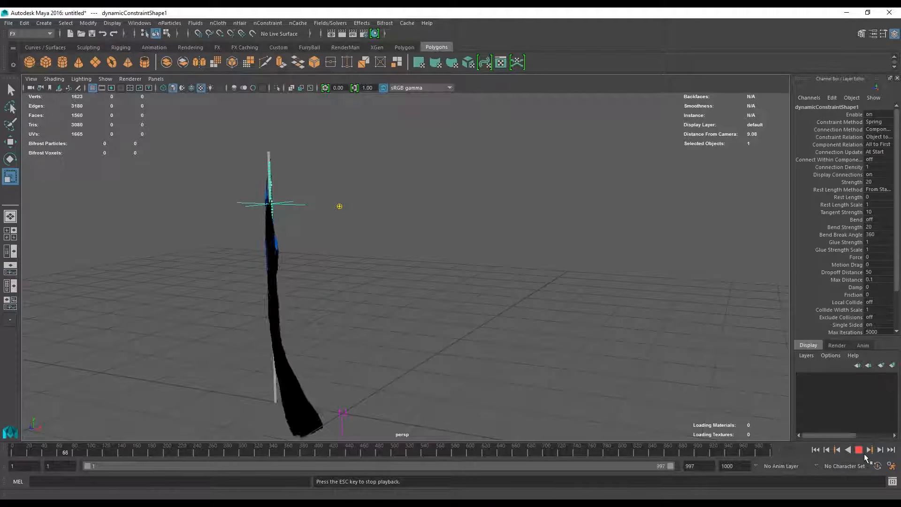
{"action": "left_click", "coordinate": [863, 453]}
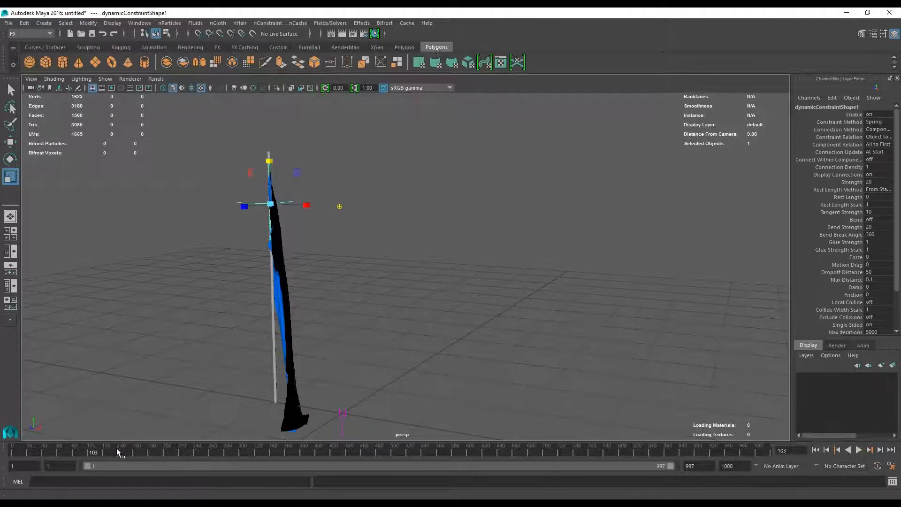
{"action": "key", "text": "alt+shift+v"}
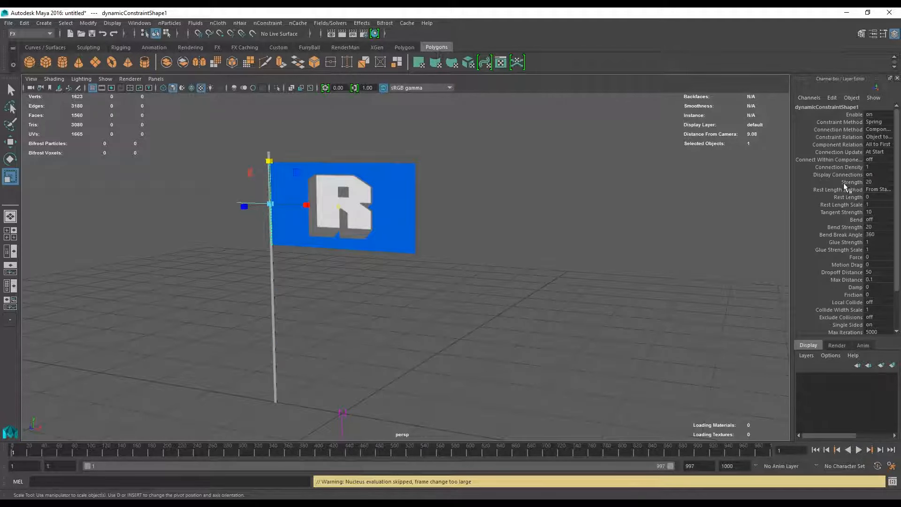
Select the flag and display the nClothShape1 attributes
{"action": "left_click", "coordinate": [384, 212]}
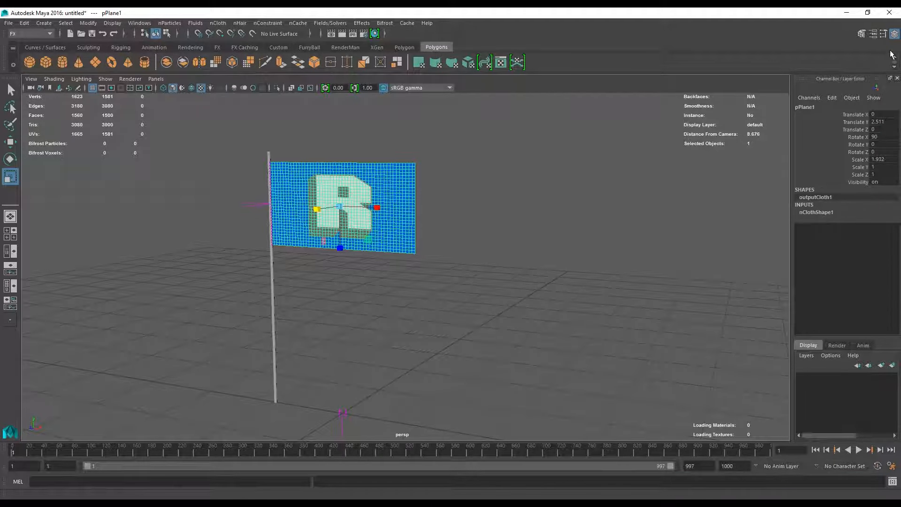
{"action": "key", "text": "ctrl+a"}
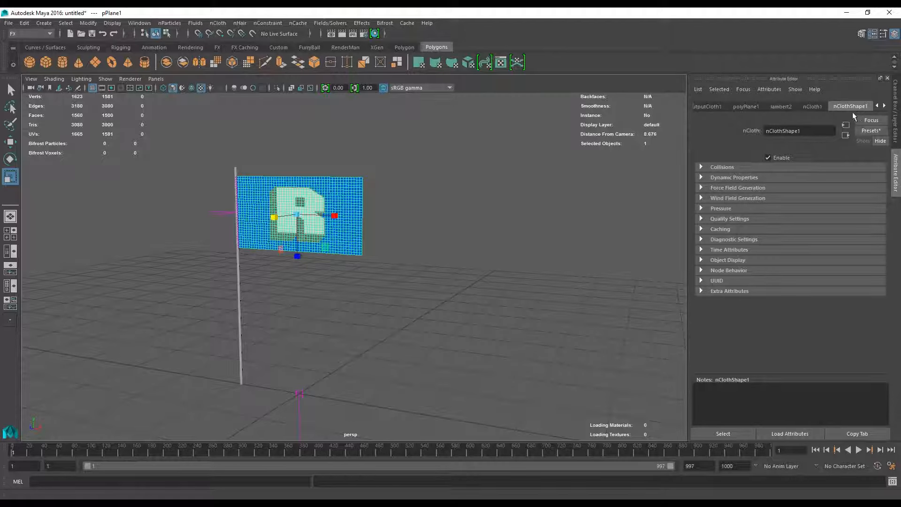
{"action": "left_click", "coordinate": [885, 106]}
{"action": "left_click", "coordinate": [884, 106]}
{"action": "left_click", "coordinate": [884, 106]}
{"action": "left_click", "coordinate": [878, 107]}
{"action": "left_click", "coordinate": [878, 107]}
{"action": "left_click", "coordinate": [877, 107]}
{"action": "left_click", "coordinate": [878, 107]}
{"action": "left_click", "coordinate": [878, 107]}
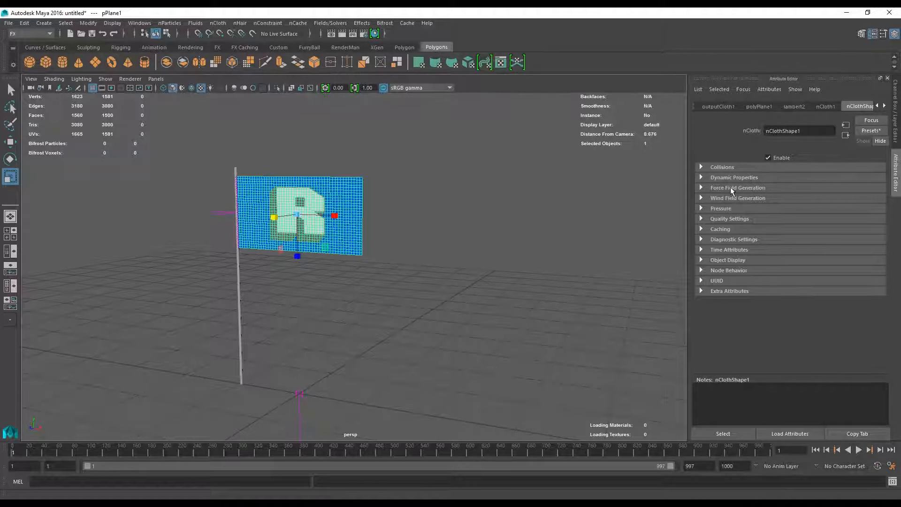
Replace the flag's nCloth settings with the silk preset and rewind to frame 1
{"action": "left_click", "coordinate": [872, 132]}
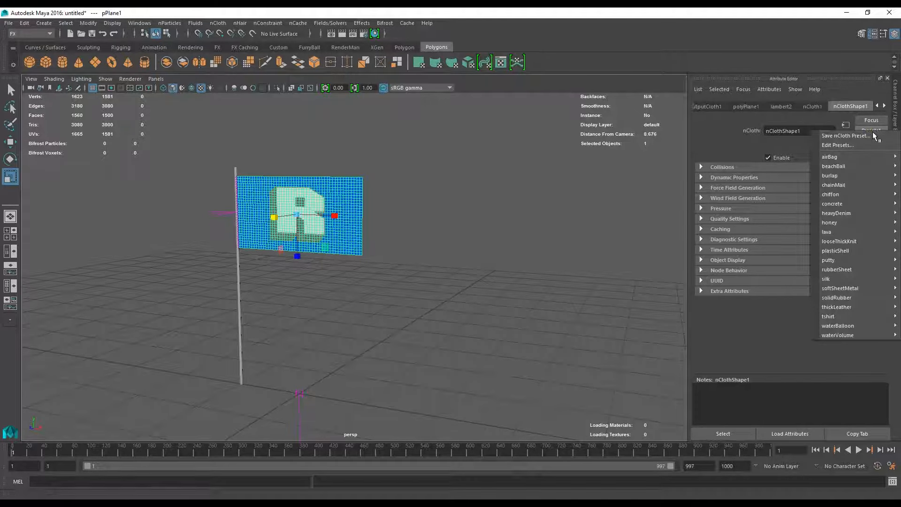
{"action": "mouse_move", "coordinate": [839, 281]}
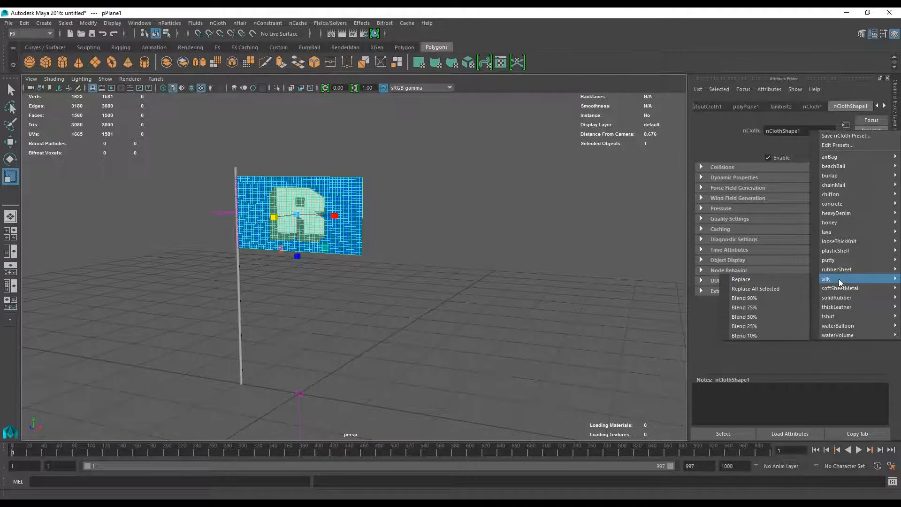
{"action": "left_click", "coordinate": [782, 280]}
{"action": "left_click_drag", "start_coordinate": [78, 451], "coordinate": [13, 452]}
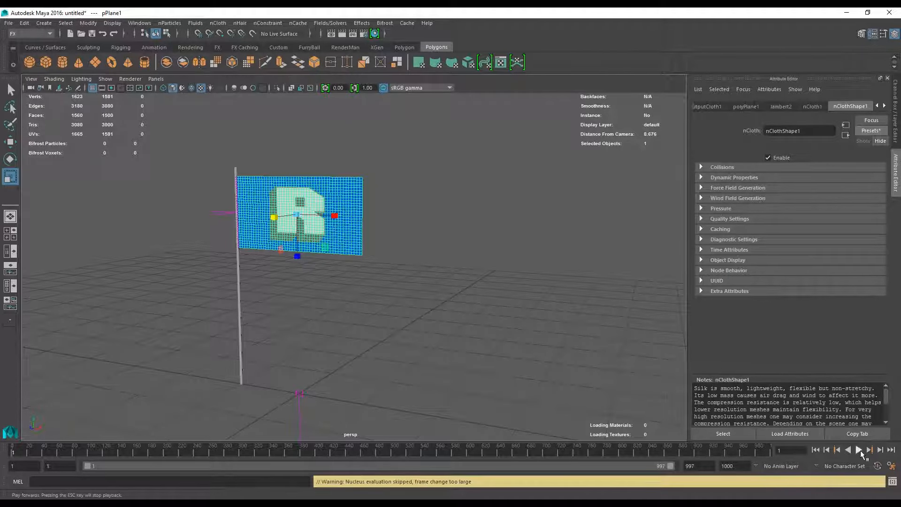
Play the silk flag simulation, stop it and rewind to frame 1
{"action": "left_click", "coordinate": [859, 450]}
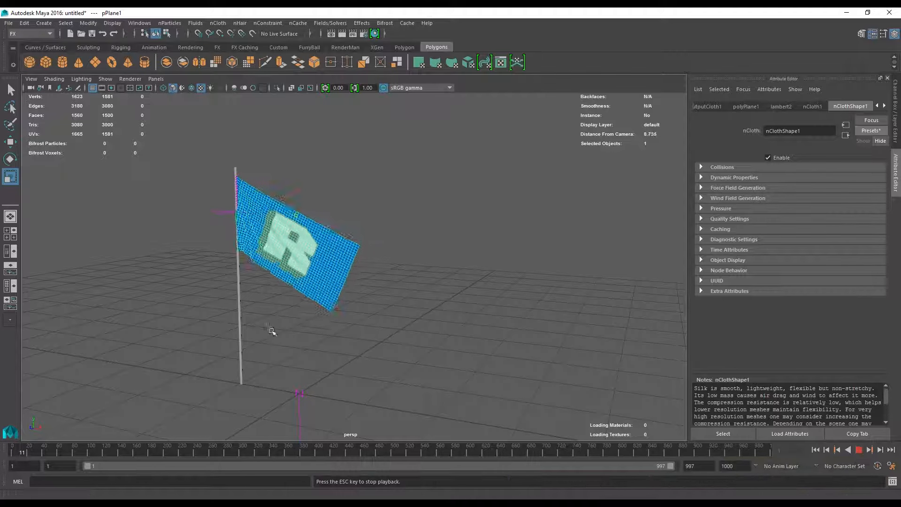
{"action": "middle_click_drag", "start_coordinate": [215, 337], "coordinate": [262, 326], "text": "alt"}
{"action": "right_click_drag", "start_coordinate": [262, 325], "coordinate": [352, 330], "text": "alt"}
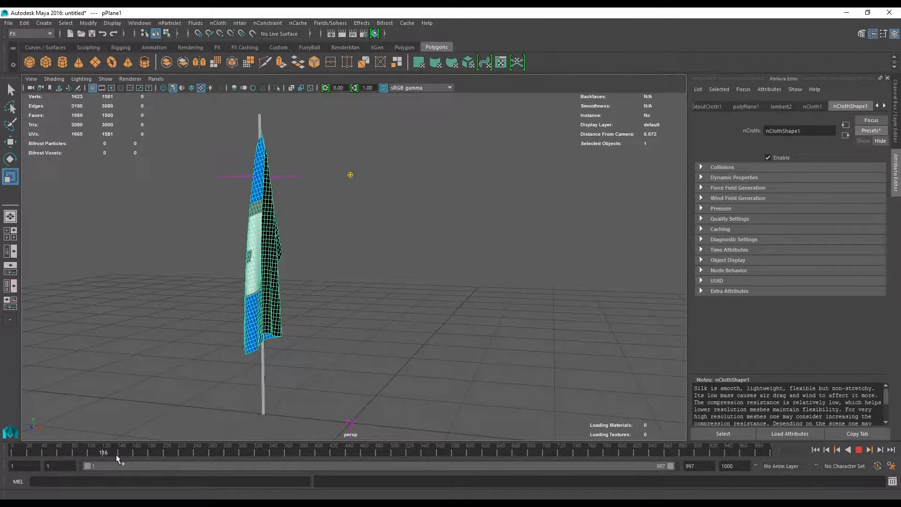
{"action": "key", "text": "alt+v"}
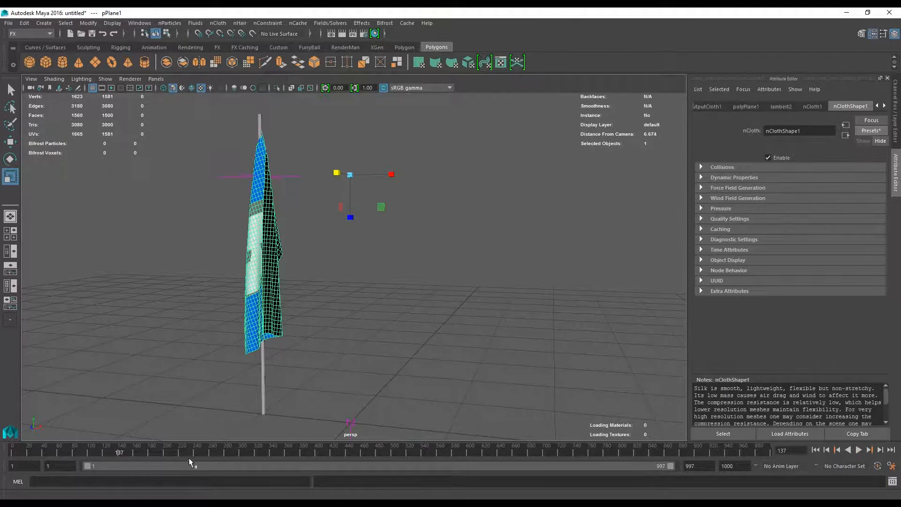
{"action": "key", "text": "alt+shift+v"}
{"action": "left_click_drag", "start_coordinate": [338, 388], "coordinate": [363, 383], "text": "alt"}
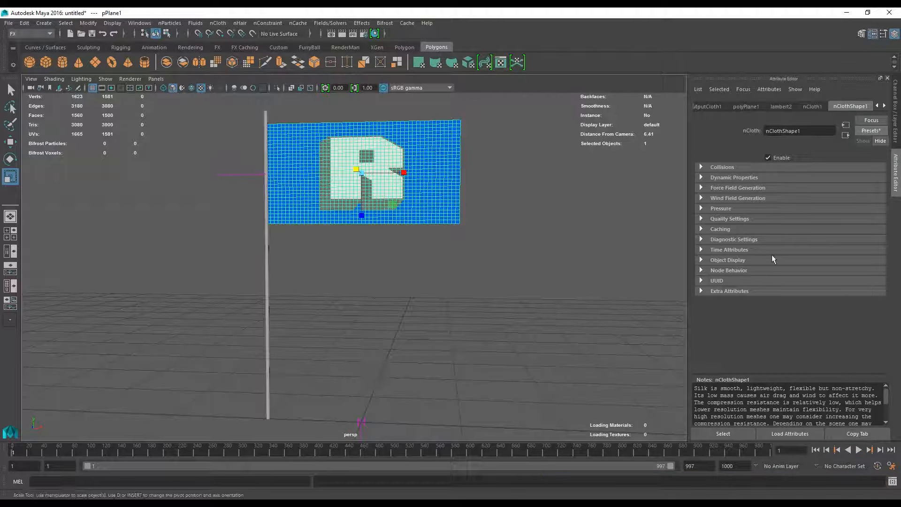
Display the nucleus1 attributes, replay the simulation to examine where the cloth meets the pole, and rewind to frame 1
{"action": "left_click", "coordinate": [888, 109]}
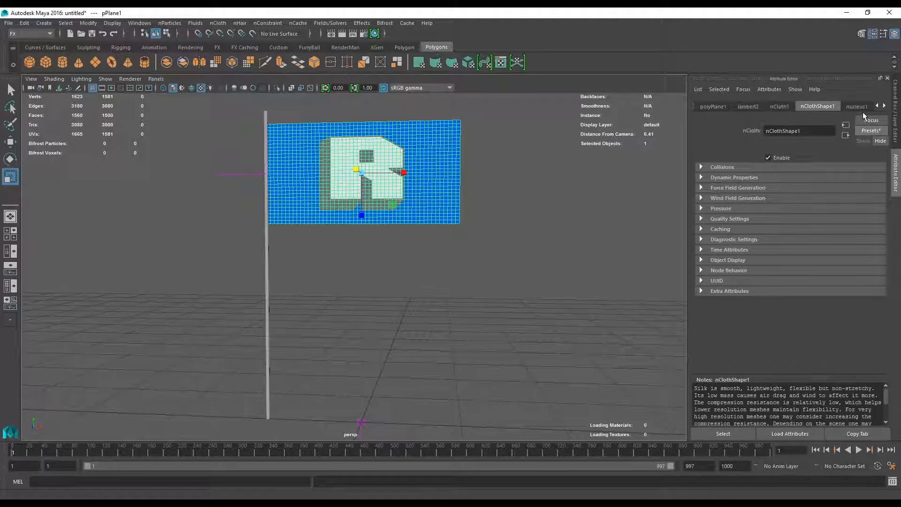
{"action": "left_click", "coordinate": [861, 108]}
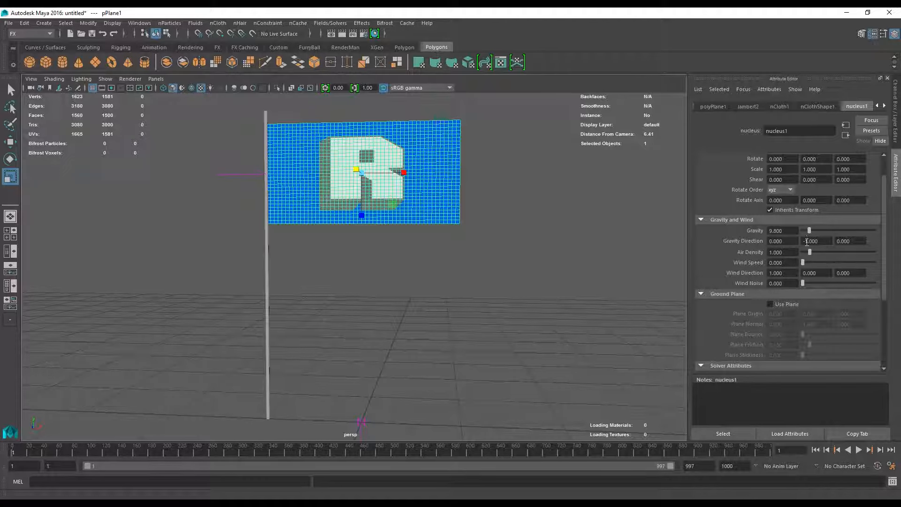
{"action": "left_click", "coordinate": [858, 449]}
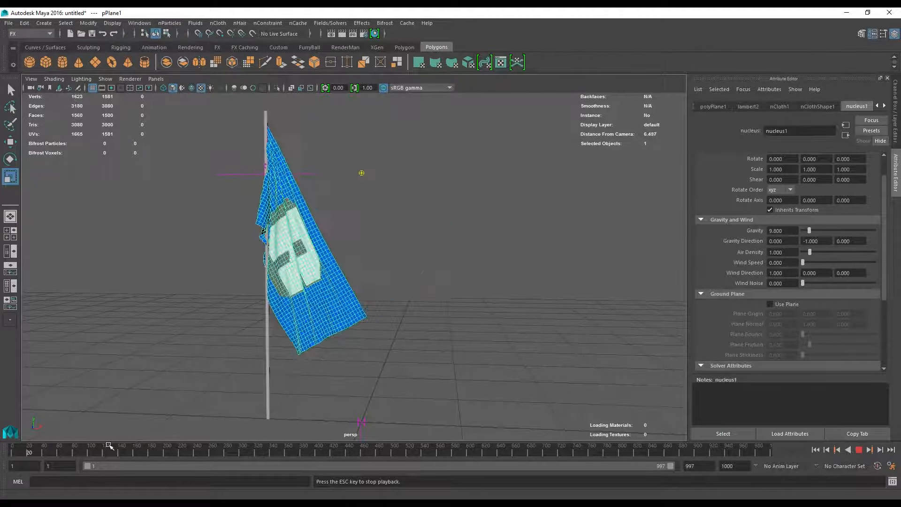
{"action": "left_click_drag", "start_coordinate": [342, 358], "coordinate": [477, 363], "text": "alt"}
{"action": "right_click_drag", "start_coordinate": [477, 363], "coordinate": [526, 368], "text": "alt"}
{"action": "left_click_drag", "start_coordinate": [423, 352], "coordinate": [342, 344], "text": "alt"}
{"action": "right_click_drag", "start_coordinate": [339, 336], "coordinate": [451, 362], "text": "alt"}
{"action": "left_click_drag", "start_coordinate": [451, 361], "coordinate": [434, 354], "text": "alt"}
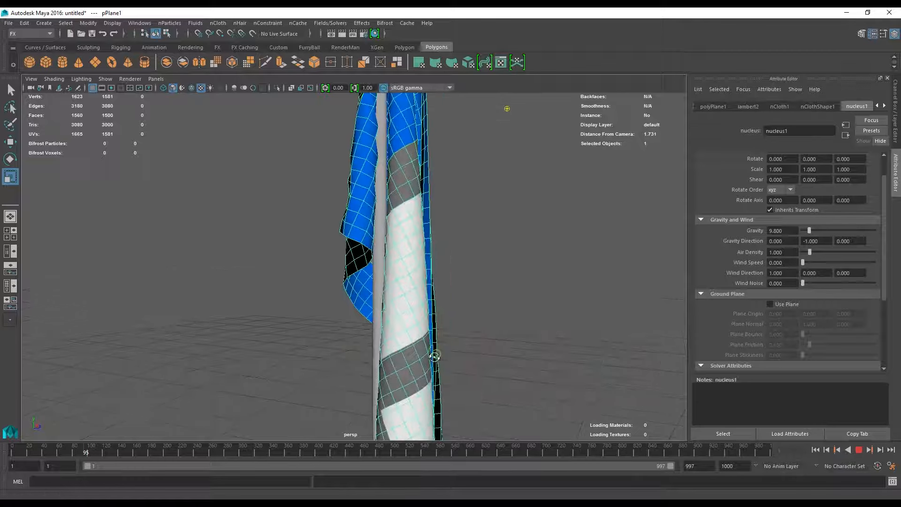
{"action": "right_click_drag", "start_coordinate": [388, 233], "coordinate": [394, 277], "text": "alt"}
{"action": "left_click_drag", "start_coordinate": [394, 276], "coordinate": [382, 291], "text": "alt"}
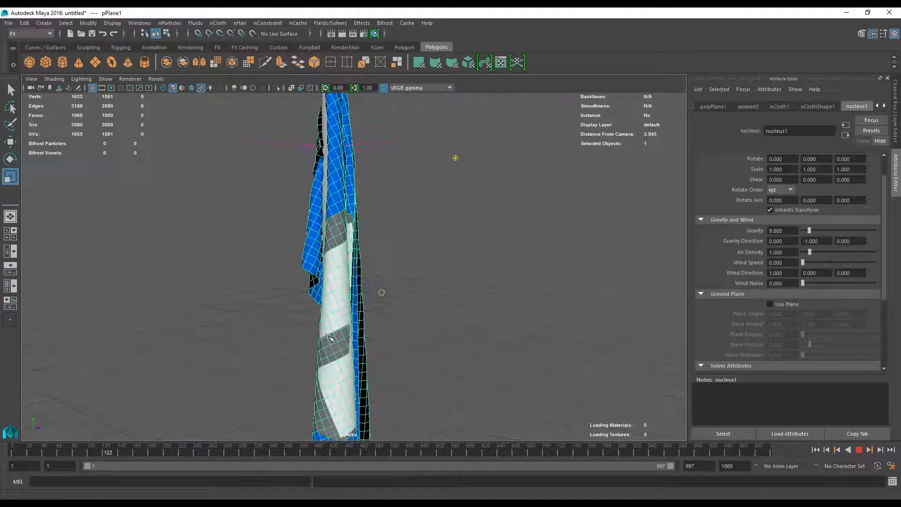
{"action": "key", "text": "Escape"}
{"action": "key", "text": "alt+shift+v"}
Replay the first frames of the simulation from a closer view of the pole and rewind to frame 1
{"action": "left_click_drag", "start_coordinate": [169, 413], "coordinate": [207, 374], "text": "alt"}
{"action": "right_click_drag", "start_coordinate": [207, 374], "coordinate": [507, 427], "text": "alt"}
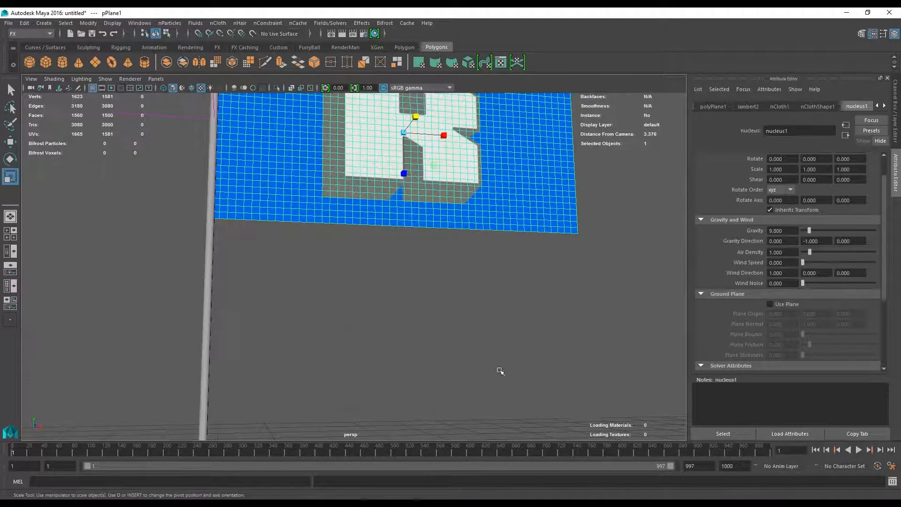
{"action": "right_click_drag", "start_coordinate": [500, 371], "coordinate": [458, 348], "text": "alt"}
{"action": "left_click", "coordinate": [858, 450]}
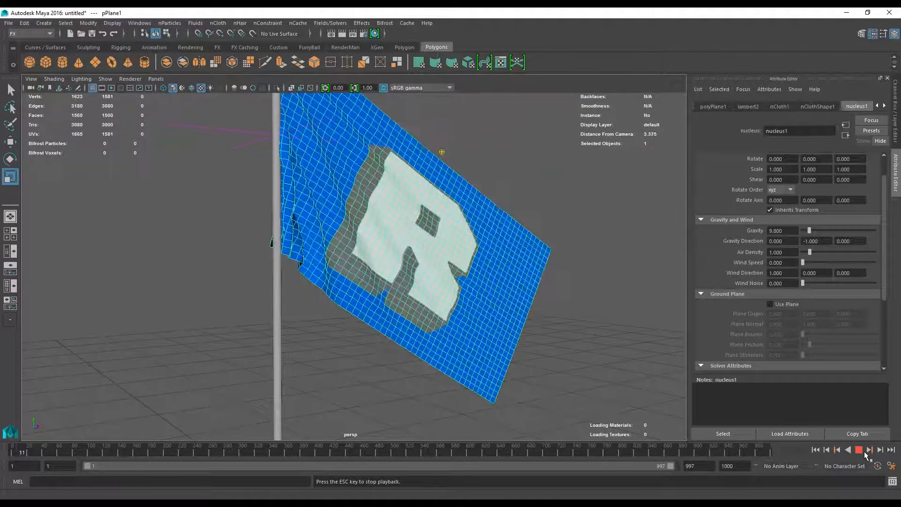
{"action": "left_click", "coordinate": [858, 450]}
{"action": "key", "text": "alt+shift+v"}
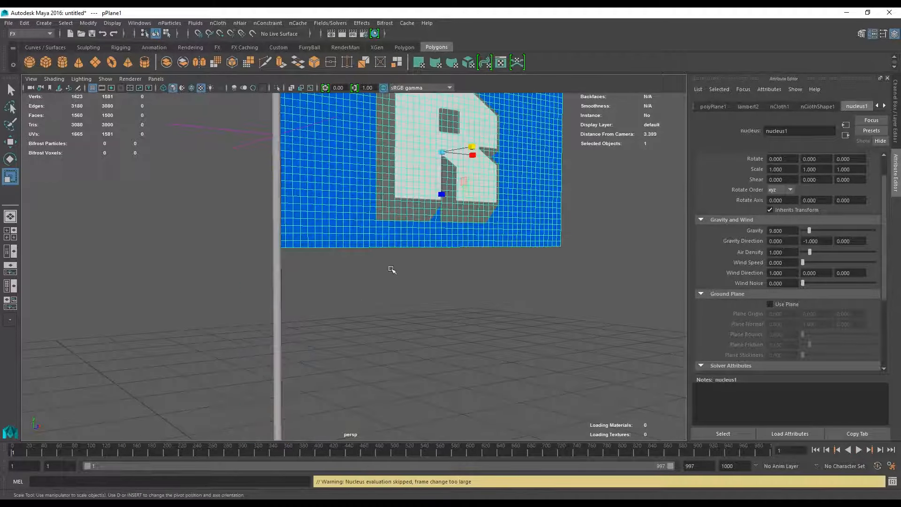
Create a passive collider for the pole with the flag also selected, and play the simulation briefly to test the collision
{"action": "left_click", "coordinate": [375, 230]}
{"action": "left_click", "coordinate": [281, 304], "text": "shift"}
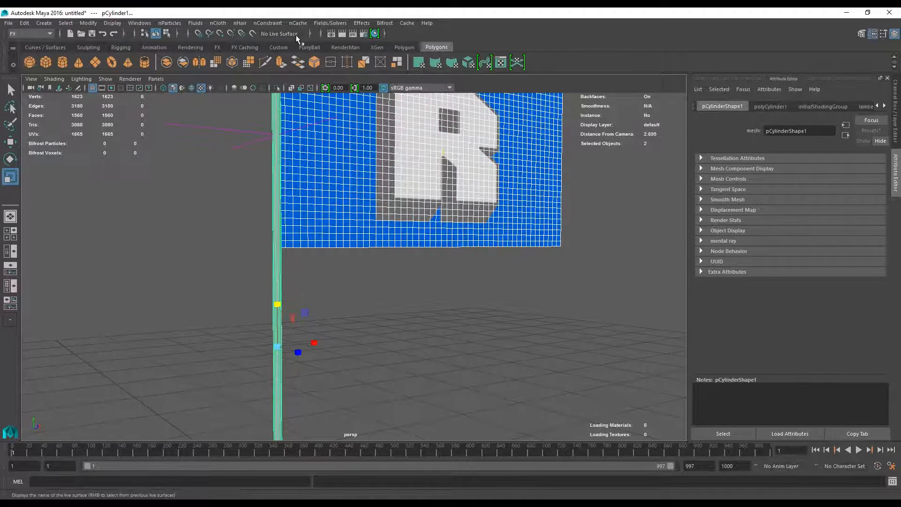
{"action": "left_click", "coordinate": [219, 24]}
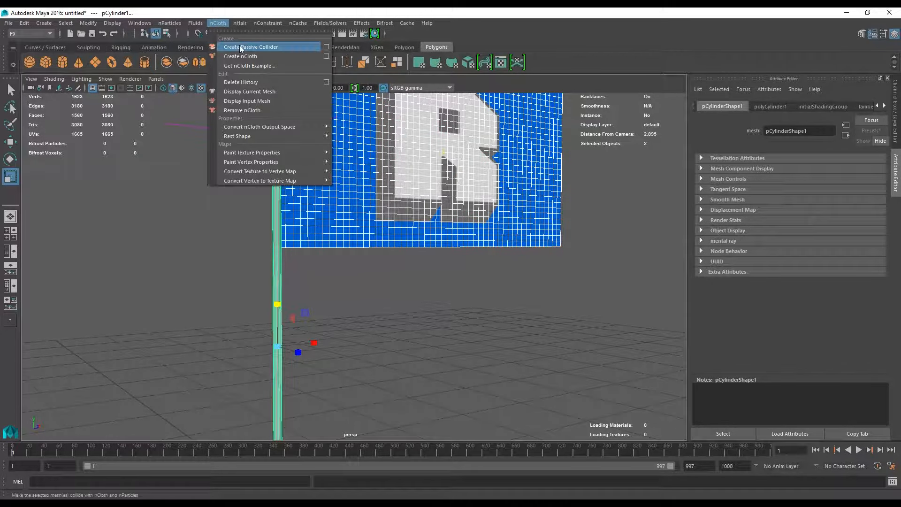
{"action": "left_click", "coordinate": [263, 46]}
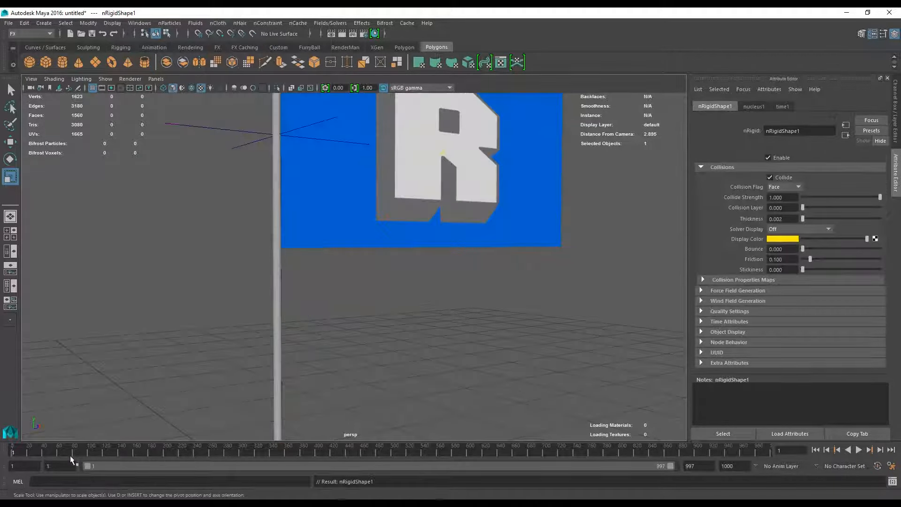
{"action": "left_click", "coordinate": [859, 449]}
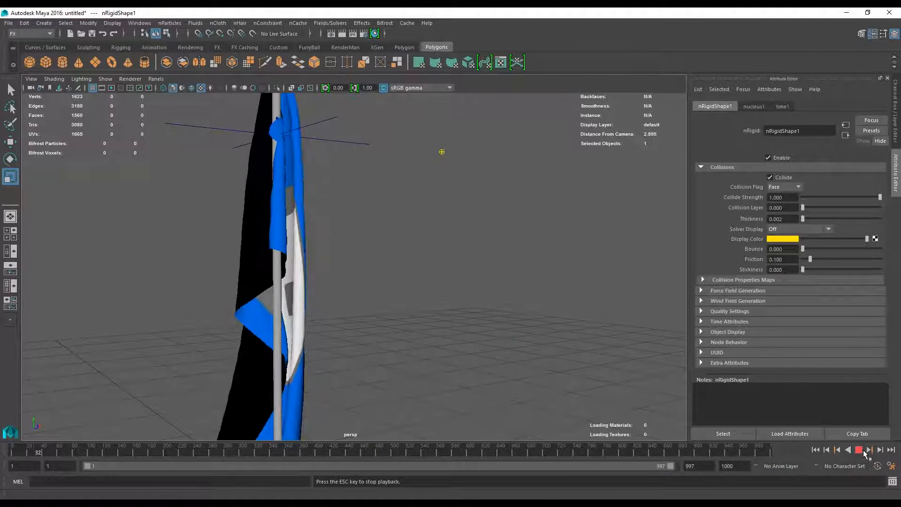
{"action": "left_click", "coordinate": [862, 449]}
Select the flag and examine the collision settings of nClothShape1
{"action": "left_click", "coordinate": [313, 307]}
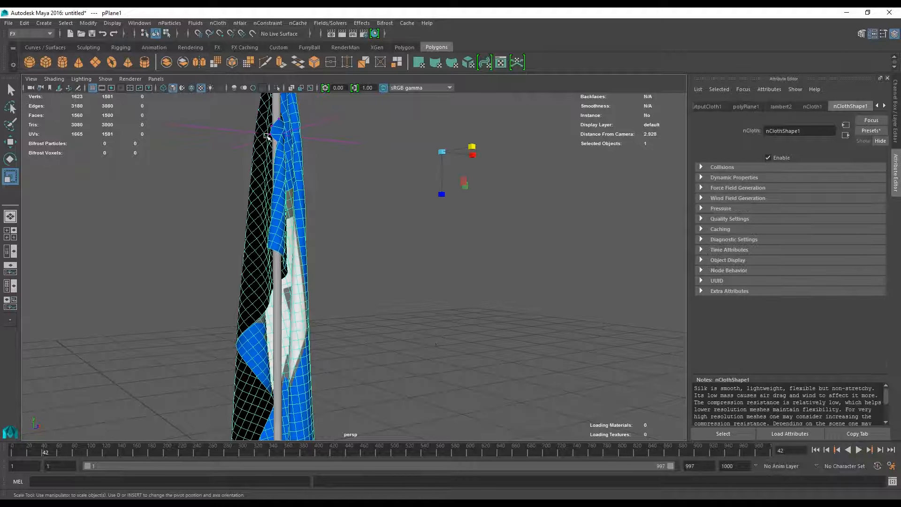
{"action": "left_click", "coordinate": [223, 25]}
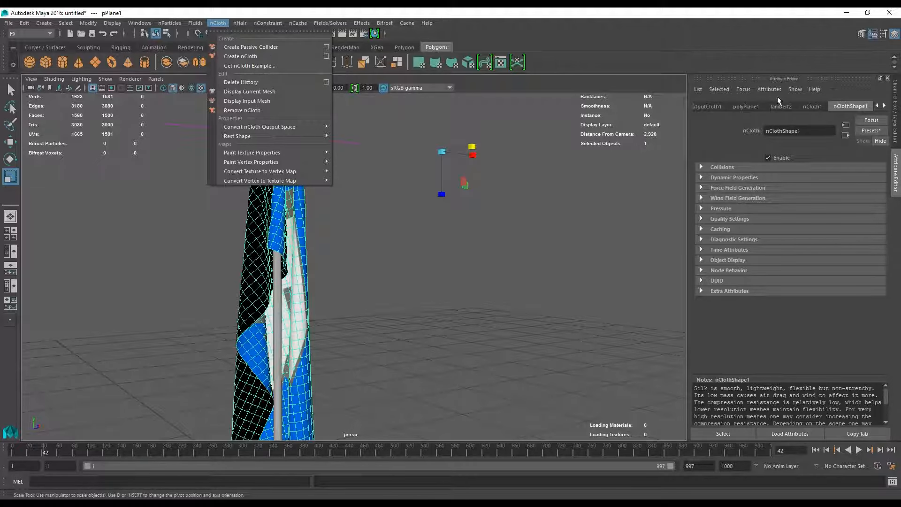
{"action": "left_click", "coordinate": [851, 113]}
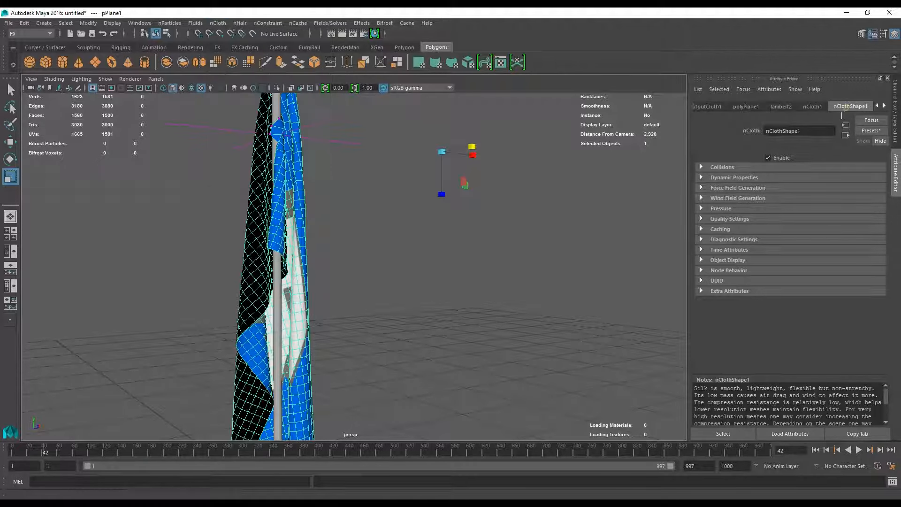
{"action": "left_click", "coordinate": [718, 168]}
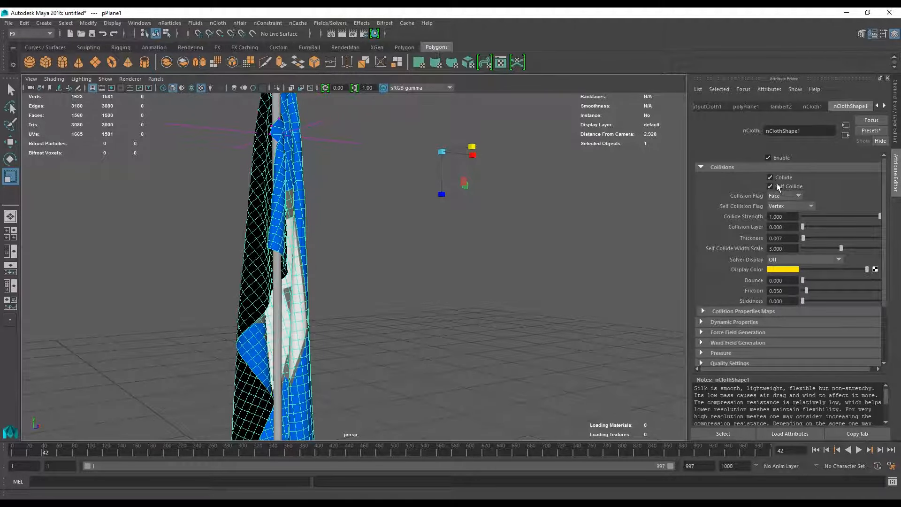
{"action": "left_click", "coordinate": [707, 171]}
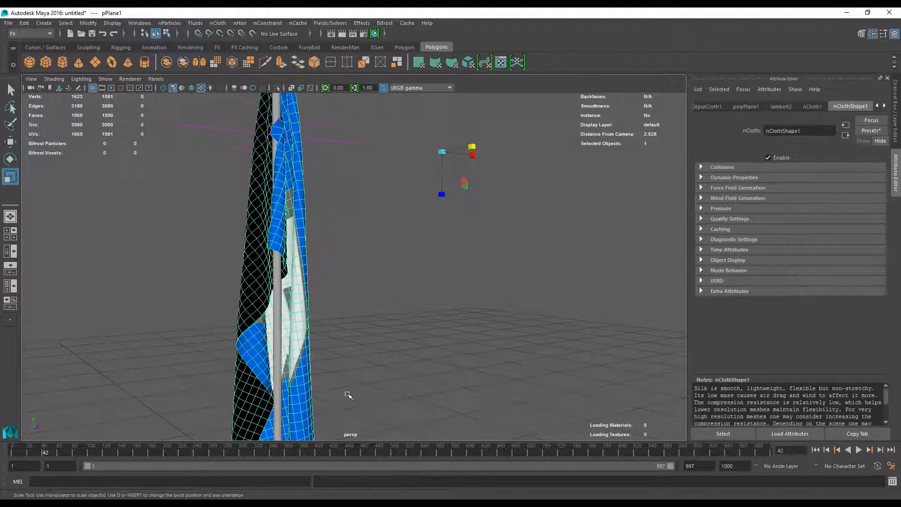
Rewind to frame 1, replay the simulation and display the nucleus1 gravity and wind attributes while viewing the draped flag
{"action": "left_click_drag", "start_coordinate": [287, 447], "coordinate": [13, 455]}
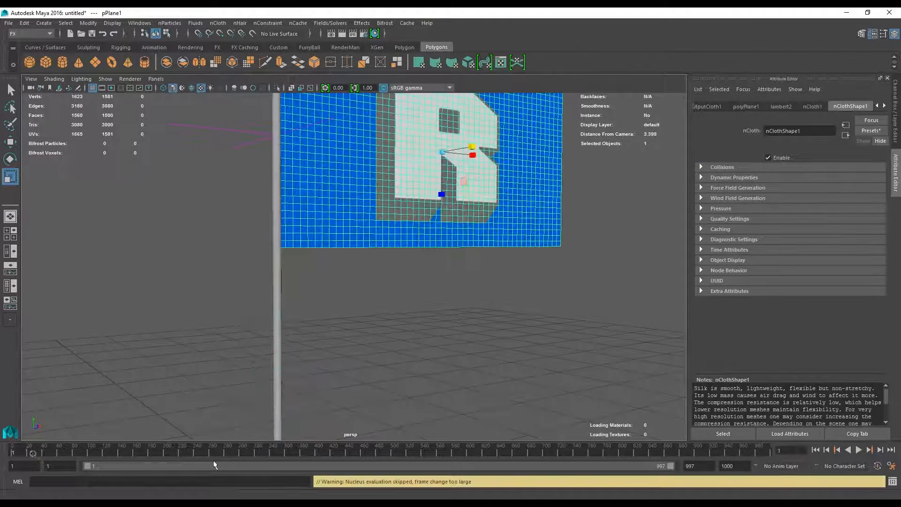
{"action": "left_click", "coordinate": [857, 449]}
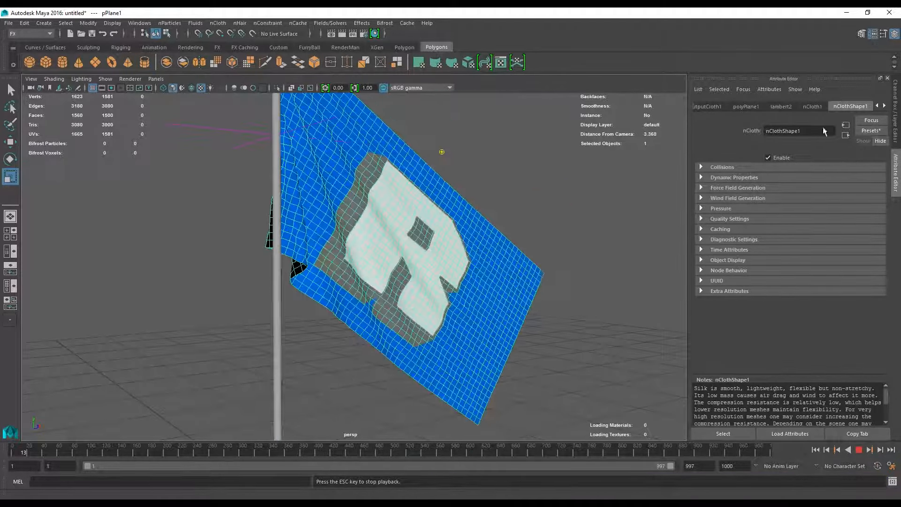
{"action": "left_click", "coordinate": [884, 106]}
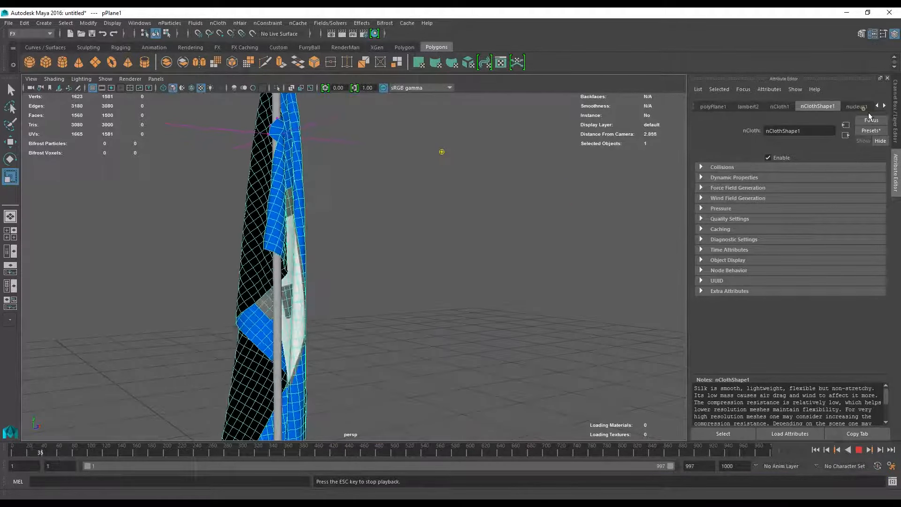
{"action": "left_click", "coordinate": [867, 108]}
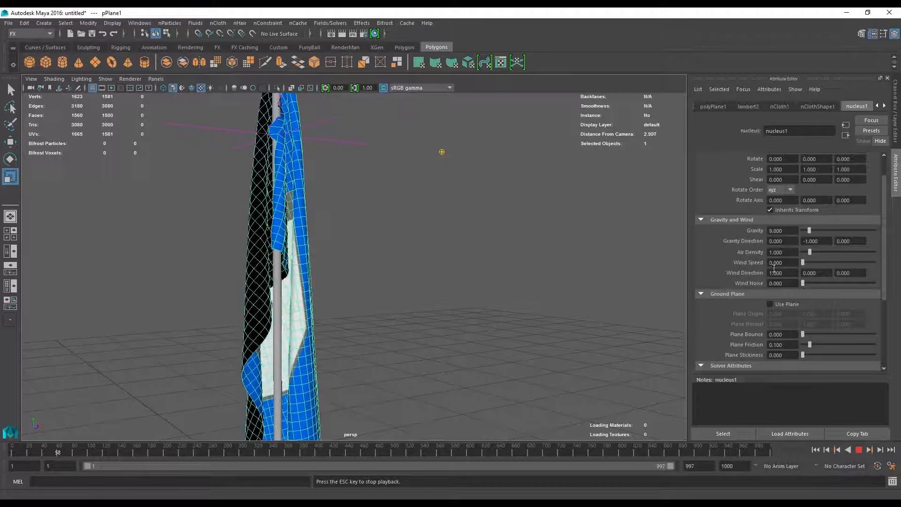
{"action": "left_click_drag", "start_coordinate": [67, 425], "coordinate": [29, 426], "text": "alt"}
{"action": "middle_click_drag", "start_coordinate": [112, 423], "coordinate": [101, 363], "text": "alt"}
{"action": "right_click_drag", "start_coordinate": [166, 373], "coordinate": [104, 410], "text": "alt"}
{"action": "middle_click_drag", "start_coordinate": [144, 408], "coordinate": [132, 377], "text": "alt"}
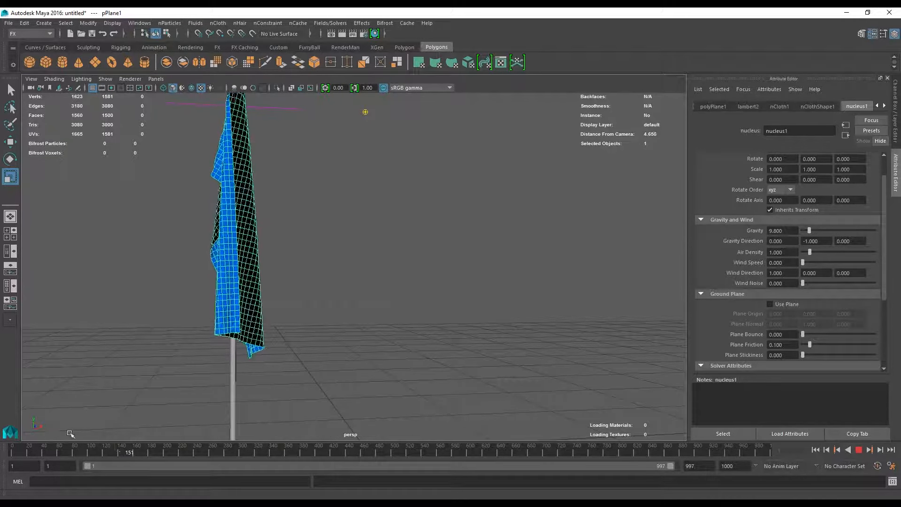
{"action": "mouse_move", "coordinate": [72, 428]}
{"action": "left_mouse_down", "text": "alt"}
{"action": "mouse_move", "coordinate": [93, 426]}
{"action": "mouse_move", "coordinate": [55, 427]}
{"action": "left_mouse_up", "text": "alt"}
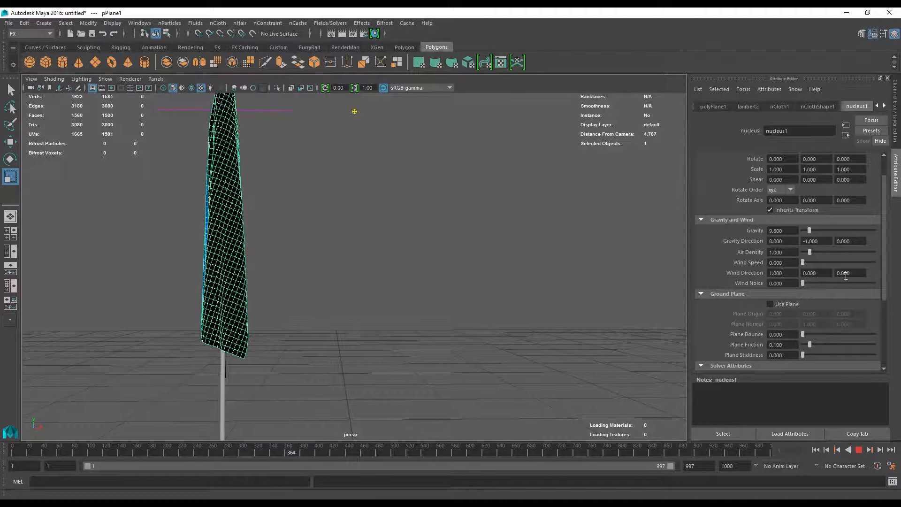
Set the nucleus1 wind speed to 10 while the simulation plays, keeping the wind direction along X
{"action": "double_click", "coordinate": [784, 273]}
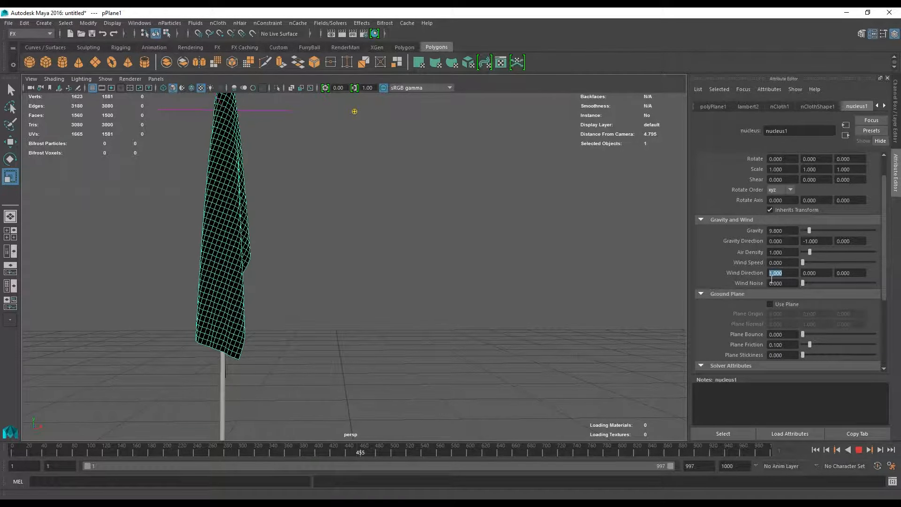
{"action": "left_click_drag", "start_coordinate": [368, 339], "coordinate": [398, 341], "text": "alt"}
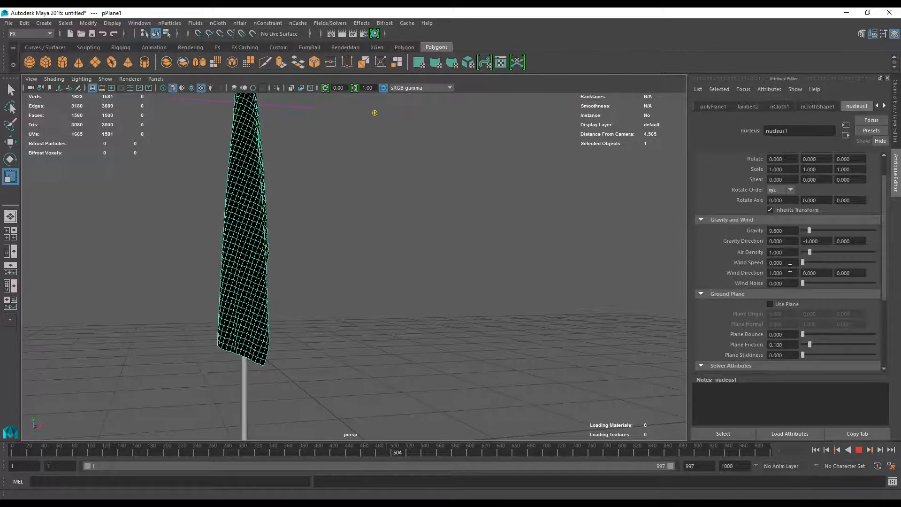
{"action": "left_click", "coordinate": [773, 264]}
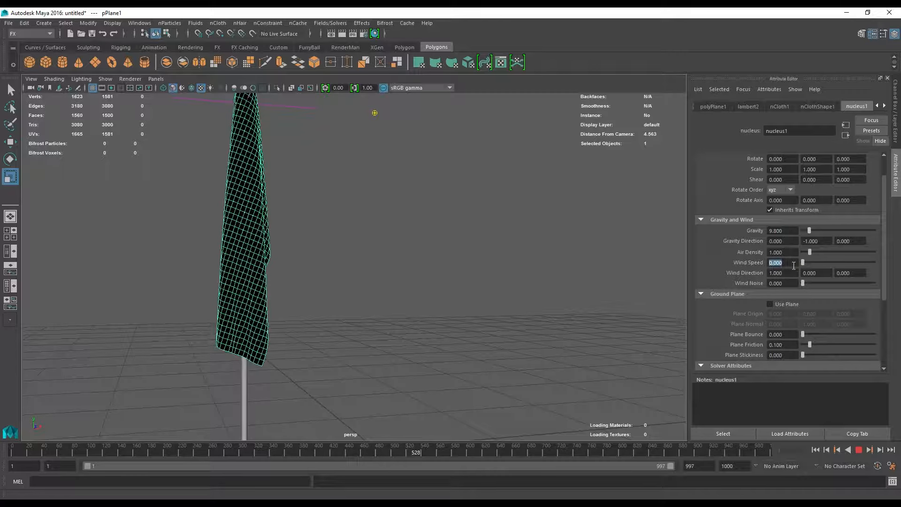
{"action": "type", "text": "10"}
{"action": "key", "text": "Return"}
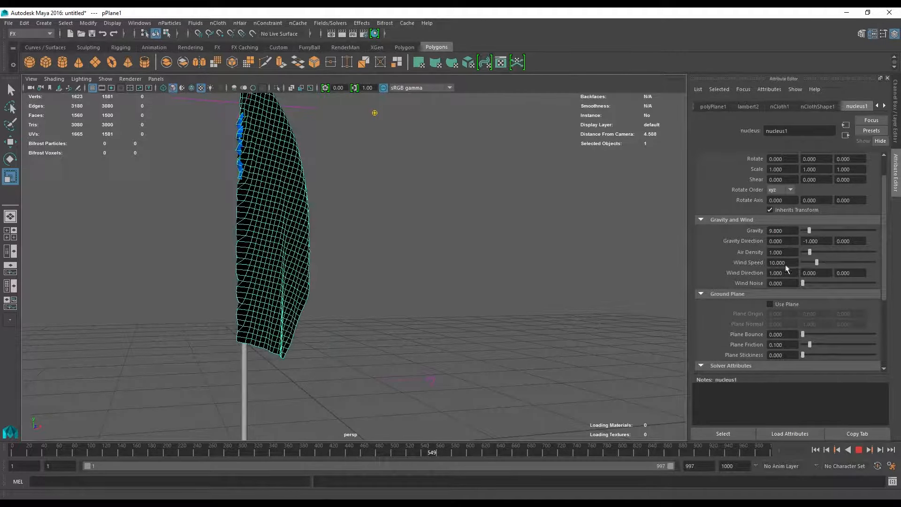
{"action": "left_click_drag", "start_coordinate": [445, 269], "coordinate": [360, 321], "text": "alt"}
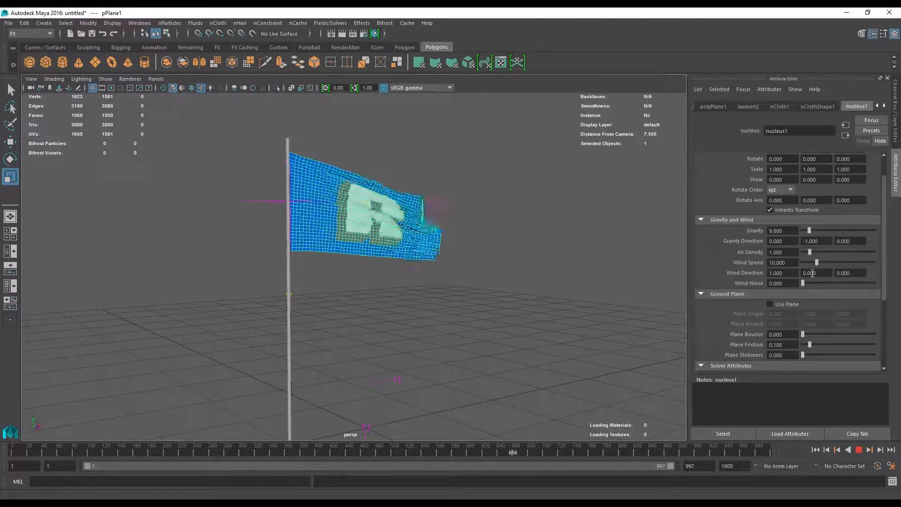
Reduce the nucleus1 wind speed to about 6.623 and deselect the flag to view it waving
{"action": "left_click_drag", "start_coordinate": [816, 263], "coordinate": [812, 262]}
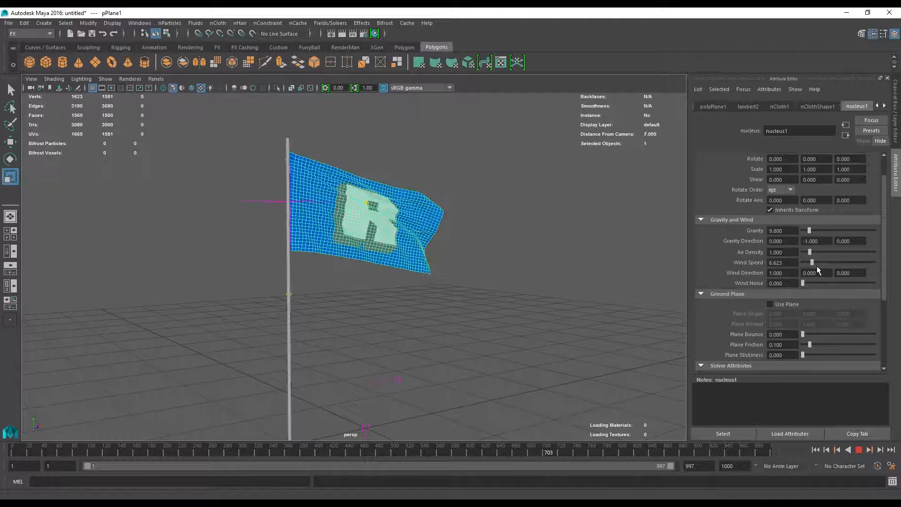
{"action": "left_click", "coordinate": [580, 257]}
{"action": "left_click_drag", "start_coordinate": [484, 284], "coordinate": [418, 283], "text": "alt"}
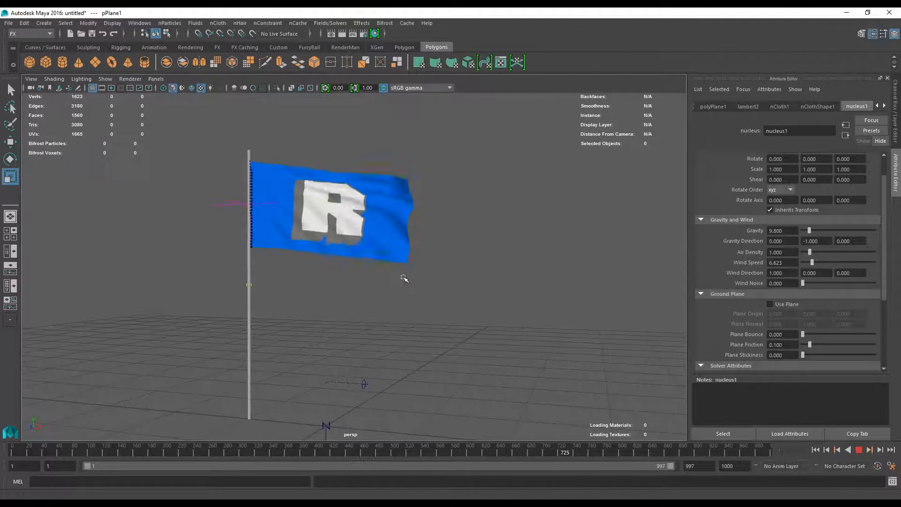
{"action": "middle_click_drag", "start_coordinate": [400, 283], "coordinate": [433, 318], "text": "alt"}
{"action": "left_click_drag", "start_coordinate": [433, 318], "coordinate": [418, 308], "text": "alt"}
{"action": "right_click_drag", "start_coordinate": [419, 307], "coordinate": [479, 324], "text": "alt"}
{"action": "middle_click_drag", "start_coordinate": [479, 324], "coordinate": [481, 382], "text": "alt"}
{"action": "scroll", "coordinate": [849, 269], "scroll_direction": "down", "scroll_amount": 3}
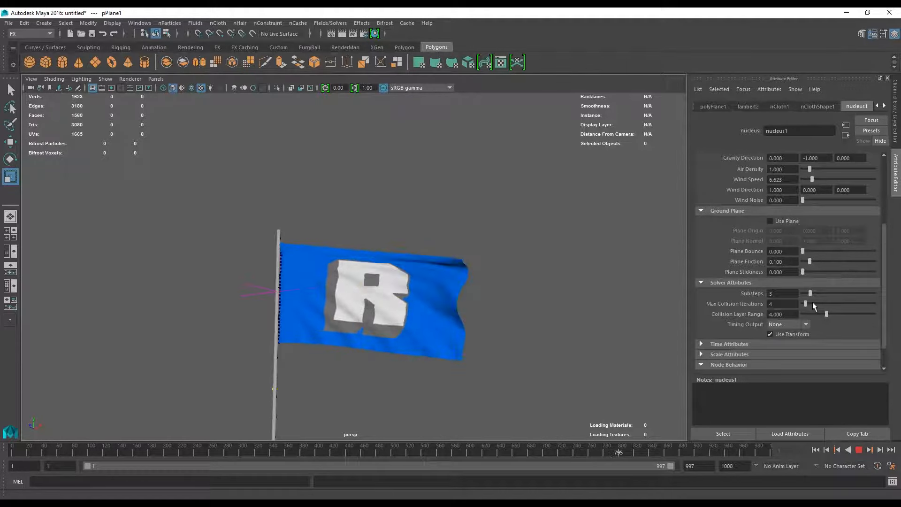
Set the nucleus1 wind noise to about 0.132 and the air density to about 1.854 while the simulation plays
{"action": "scroll", "coordinate": [813, 302], "scroll_direction": "up", "scroll_amount": 1}
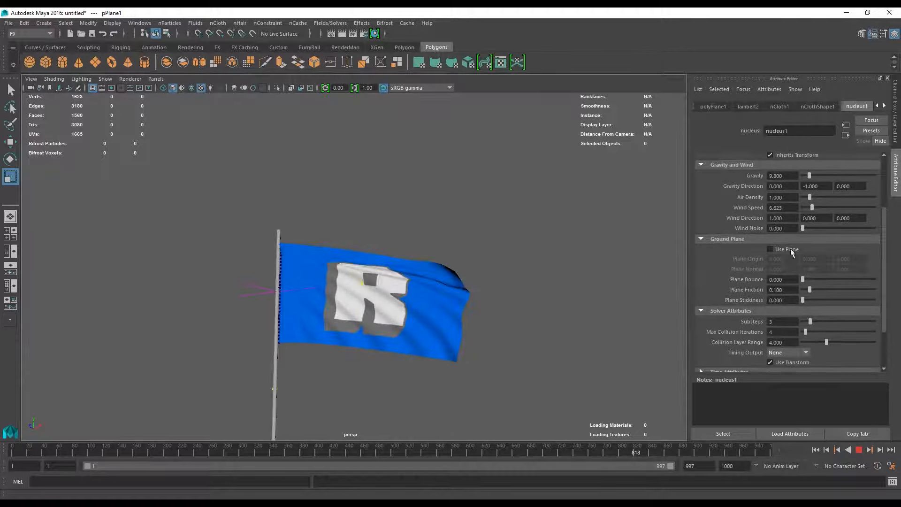
{"action": "left_click_drag", "start_coordinate": [815, 233], "coordinate": [817, 232]}
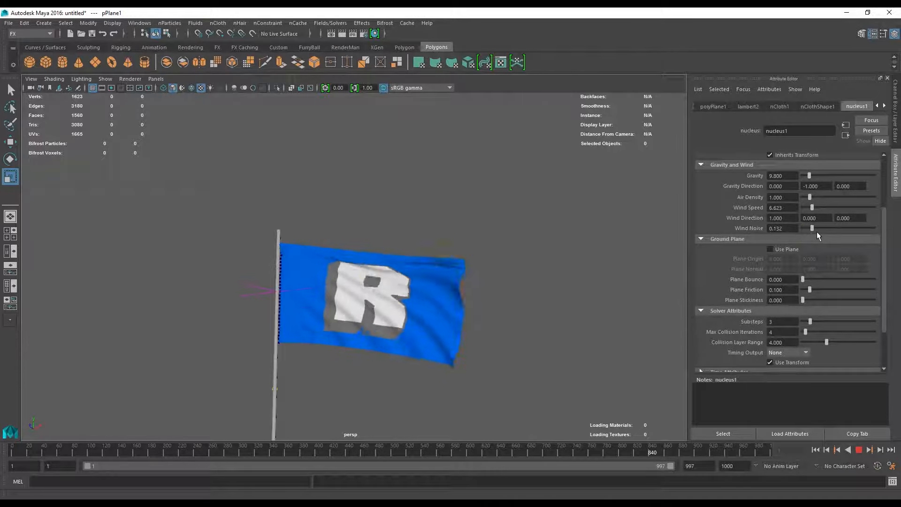
{"action": "left_click_drag", "start_coordinate": [813, 198], "coordinate": [823, 201]}
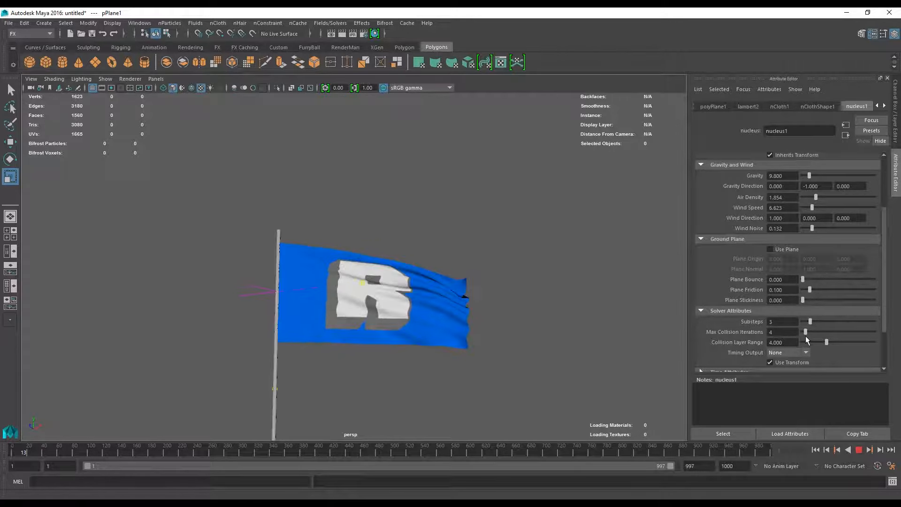
Test the nucleus1 wind speed at 50 on the playing simulation and bring it back down to about 7.616
{"action": "scroll", "coordinate": [793, 296], "scroll_direction": "up", "scroll_amount": 3}
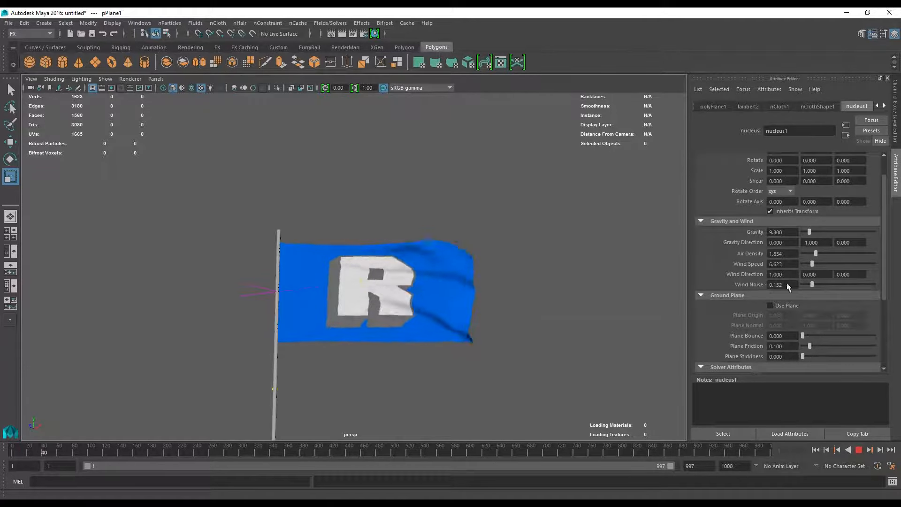
{"action": "left_click_drag", "start_coordinate": [811, 264], "coordinate": [874, 264]}
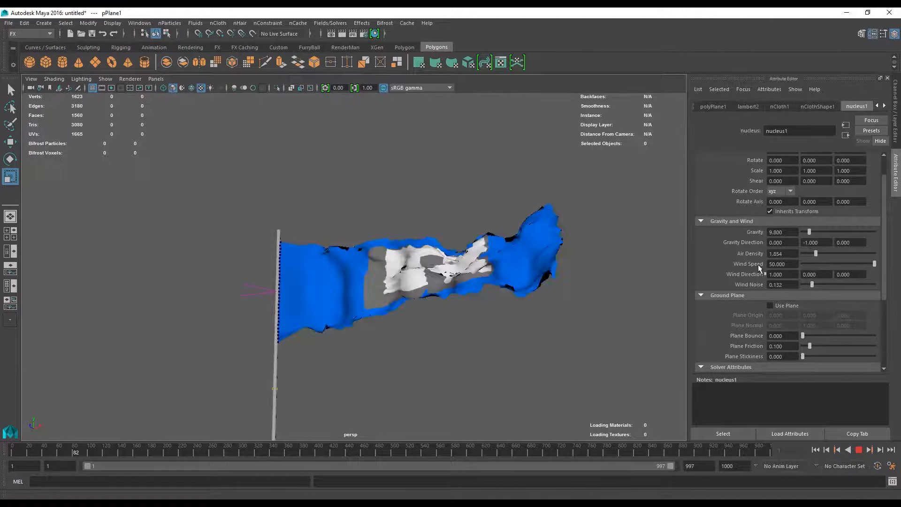
{"action": "left_click", "coordinate": [815, 268]}
{"action": "left_click_drag", "start_coordinate": [821, 268], "coordinate": [818, 268]}
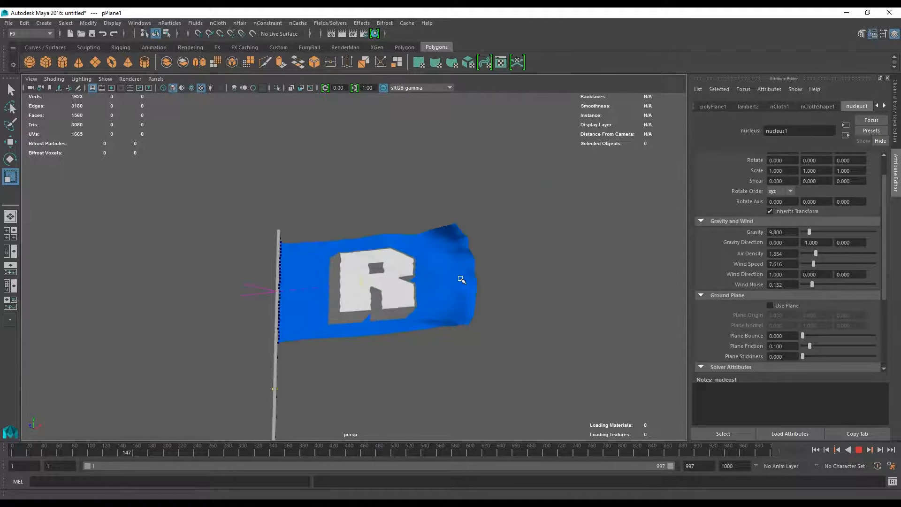